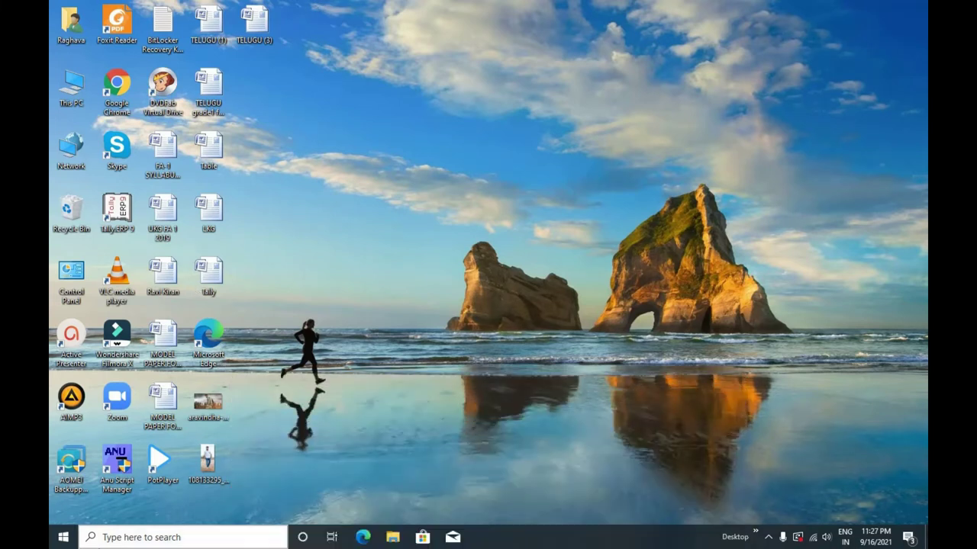
# Search for 'photoshop' from the taskbar and launch Adobe Photoshop 7.0
pyautogui.click(138, 537)
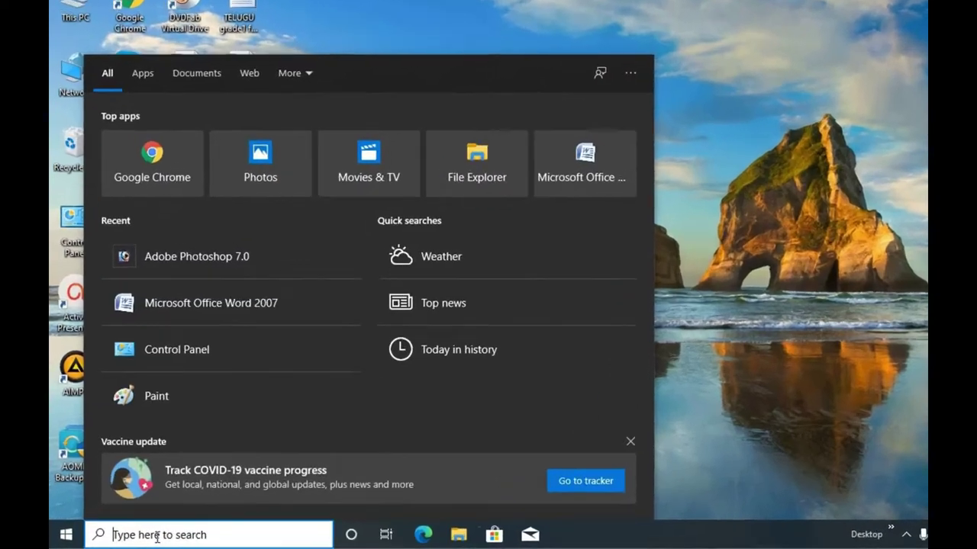
pyautogui.write('photoshop')
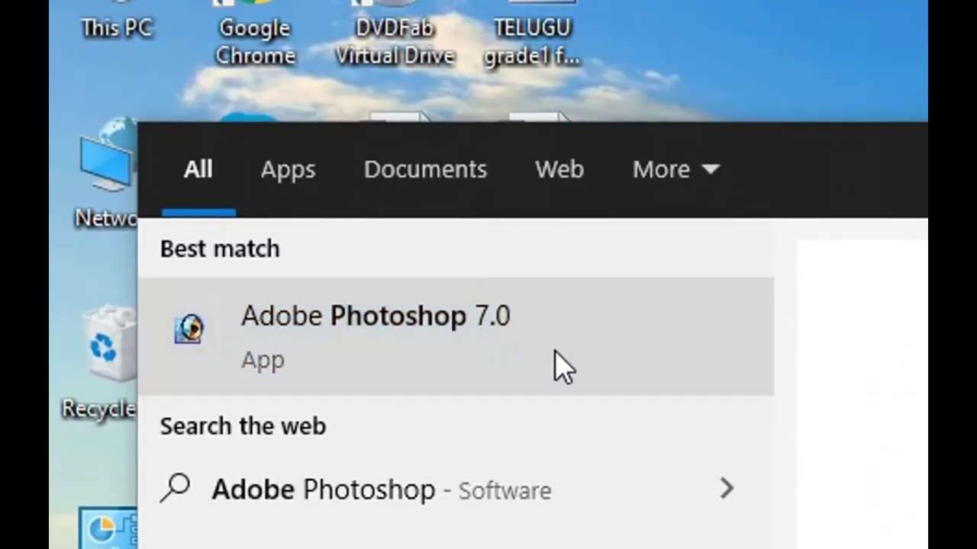
pyautogui.click(562, 366)
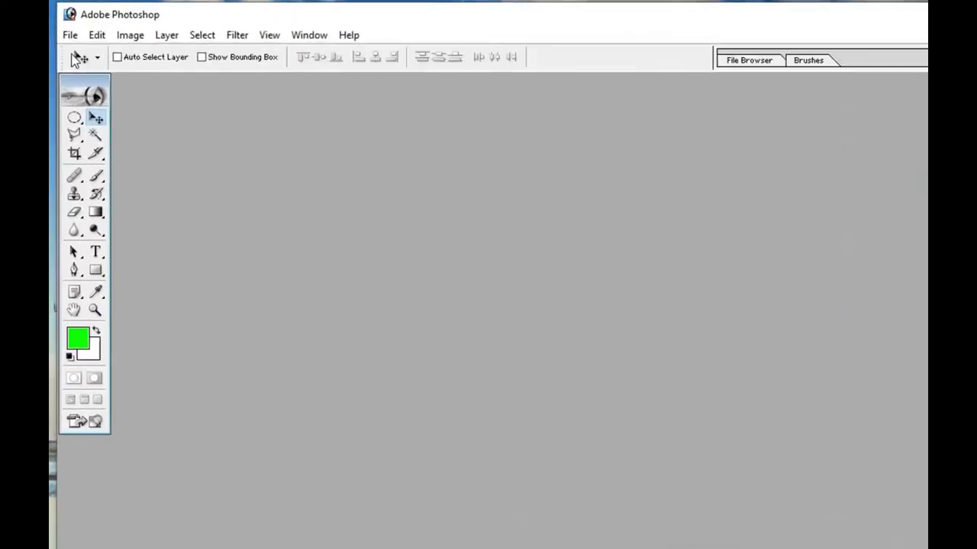
# Open aravindha-sametha-movie-review-jr-ntr-pooja-hegde-759.jpg from the Desktop
pyautogui.click(108, 74)
pyautogui.click(154, 149)
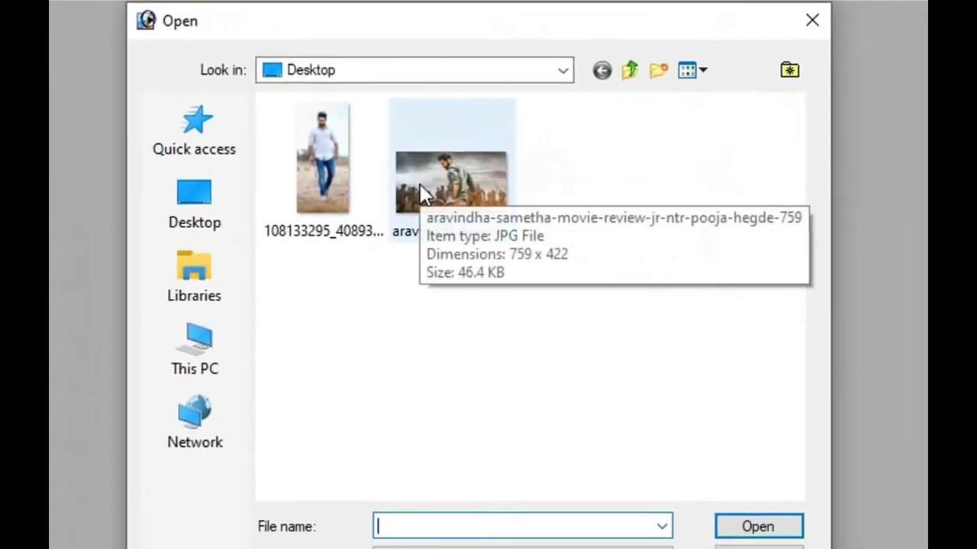
pyautogui.click(420, 183)
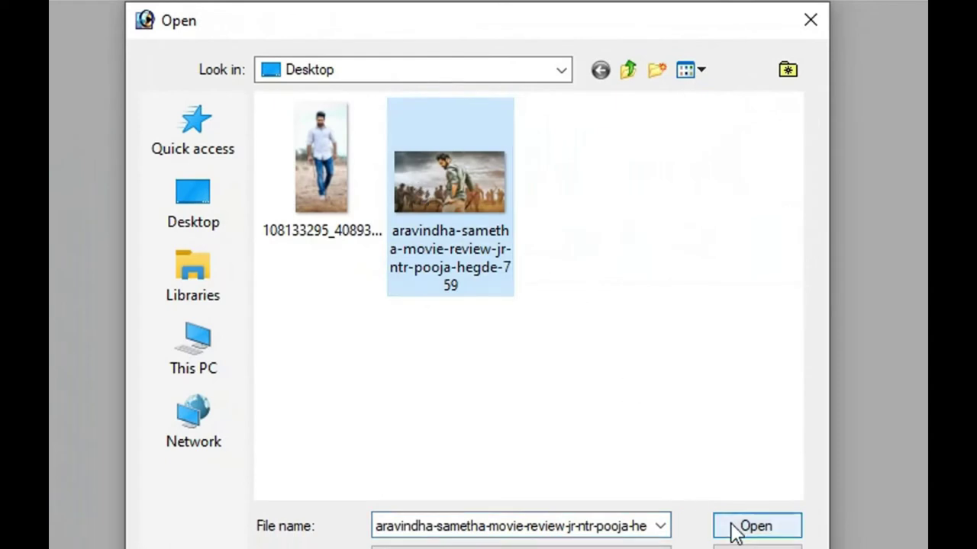
pyautogui.click(735, 530)
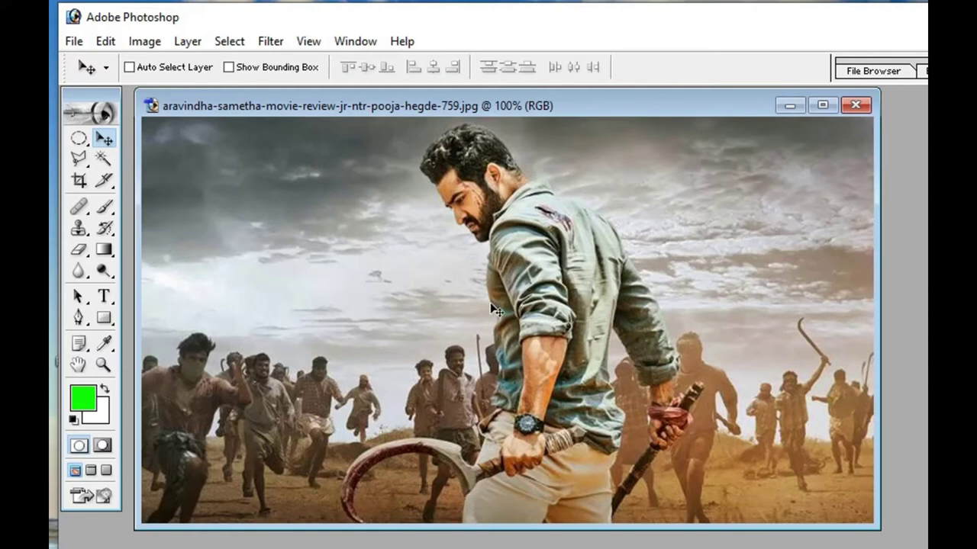
# Switch the lasso tool to the Polygonal Lasso Tool
pyautogui.click(73, 157)
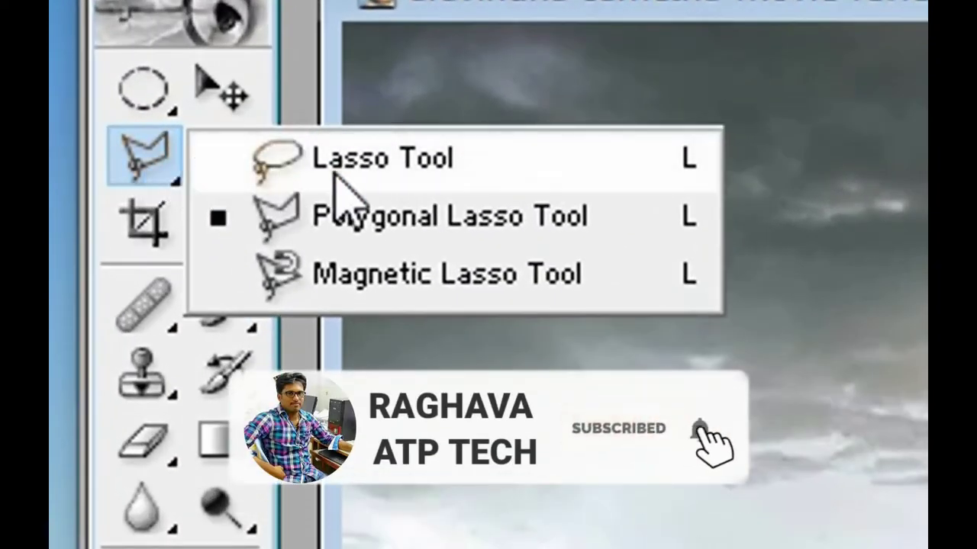
pyautogui.click(451, 205)
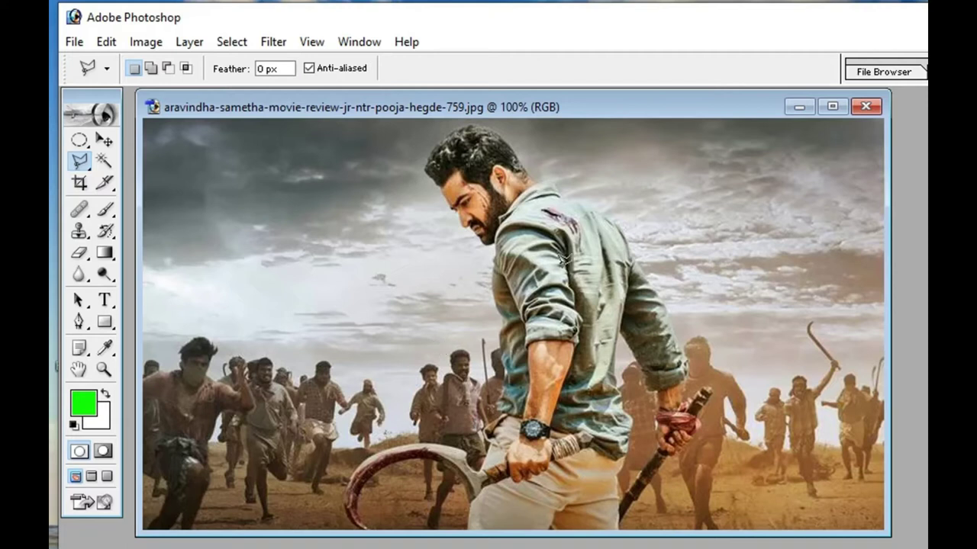
# Zoom in, switch to full-screen mode, and pan to centre the man and sickle
pyautogui.hotkey('ctrl', '+')
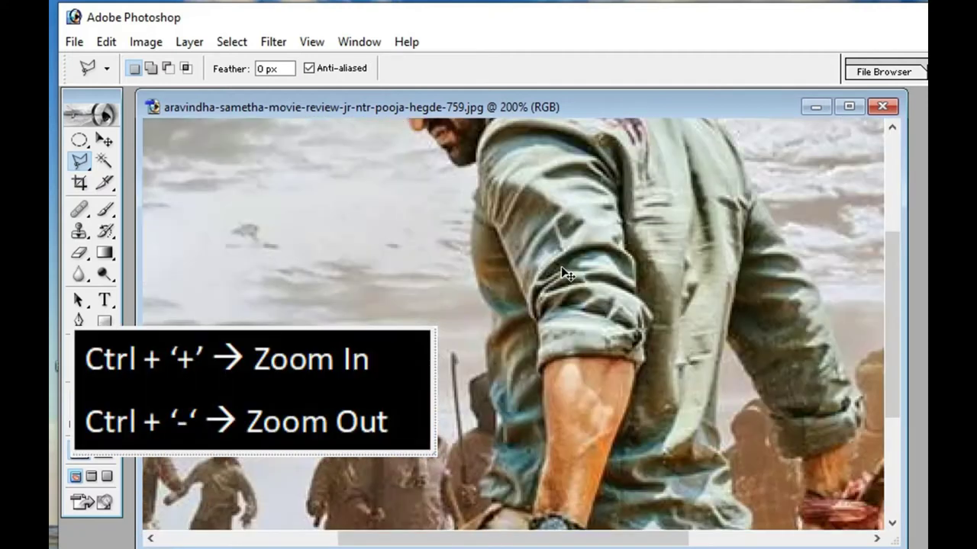
pyautogui.hotkey('ctrl', '+')
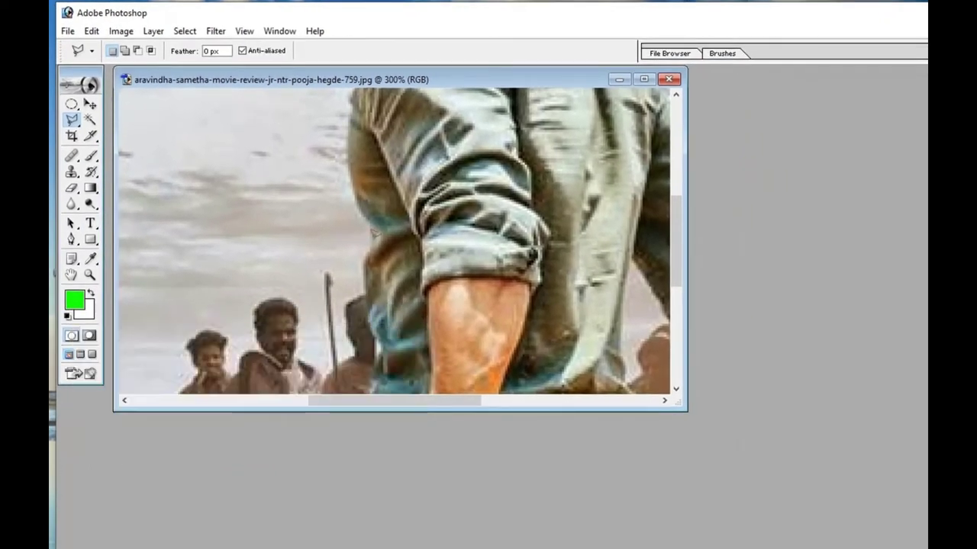
pyautogui.press('f')
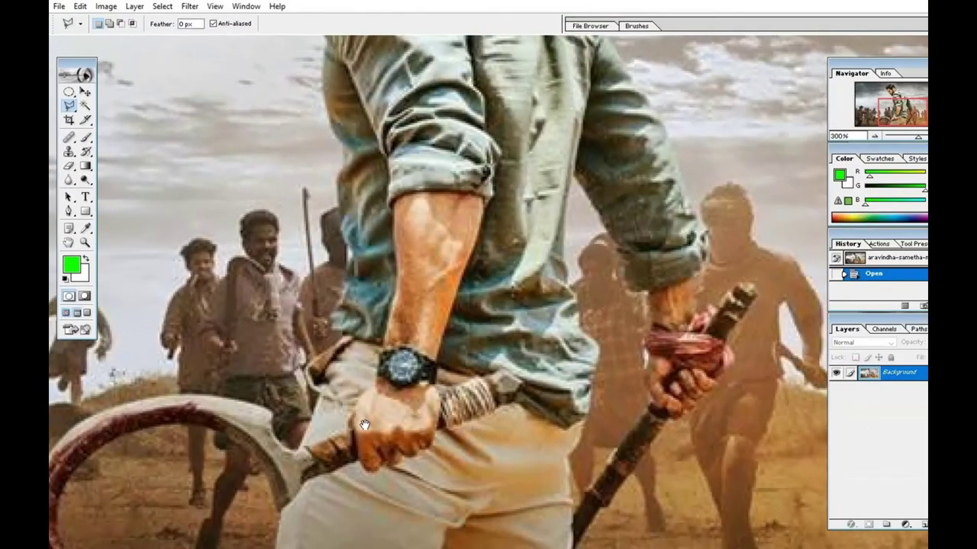
pyautogui.moveTo(370, 385); pyautogui.dragTo(536, 391)
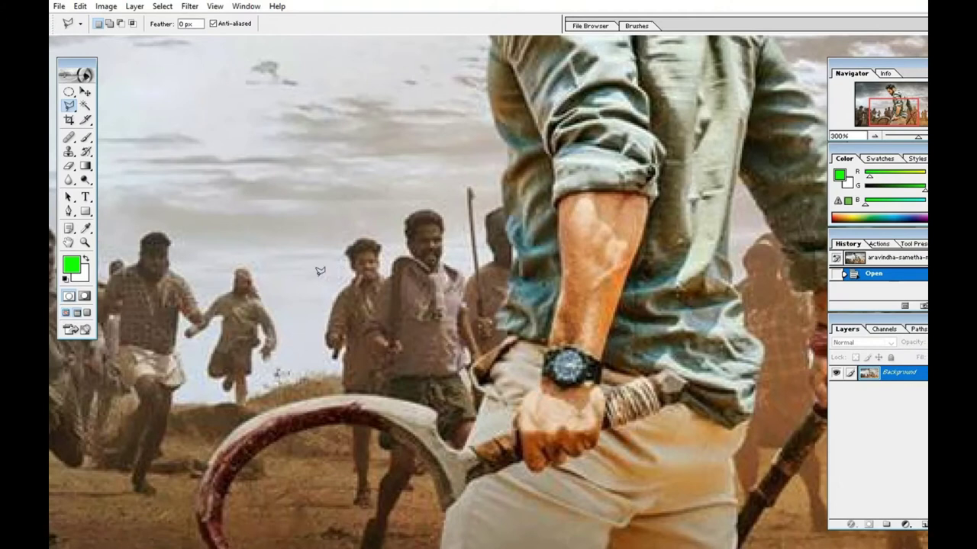
pyautogui.hotkey('ctrl', '-')
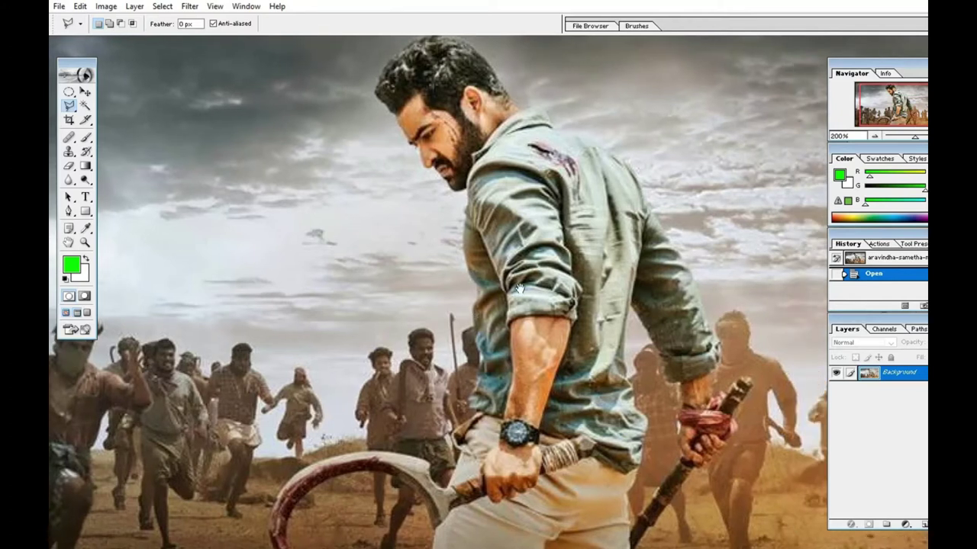
pyautogui.moveTo(492, 308); pyautogui.dragTo(455, 306)
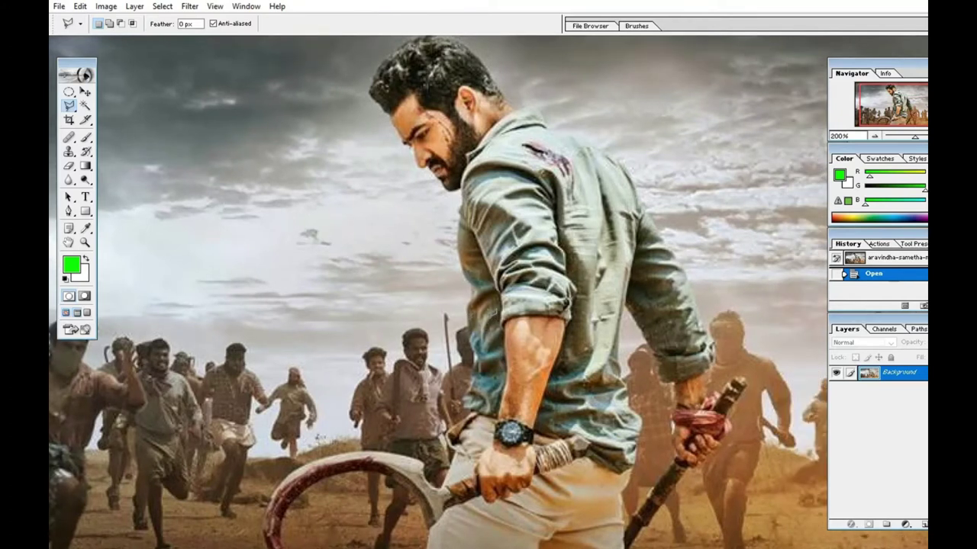
pyautogui.press('f')
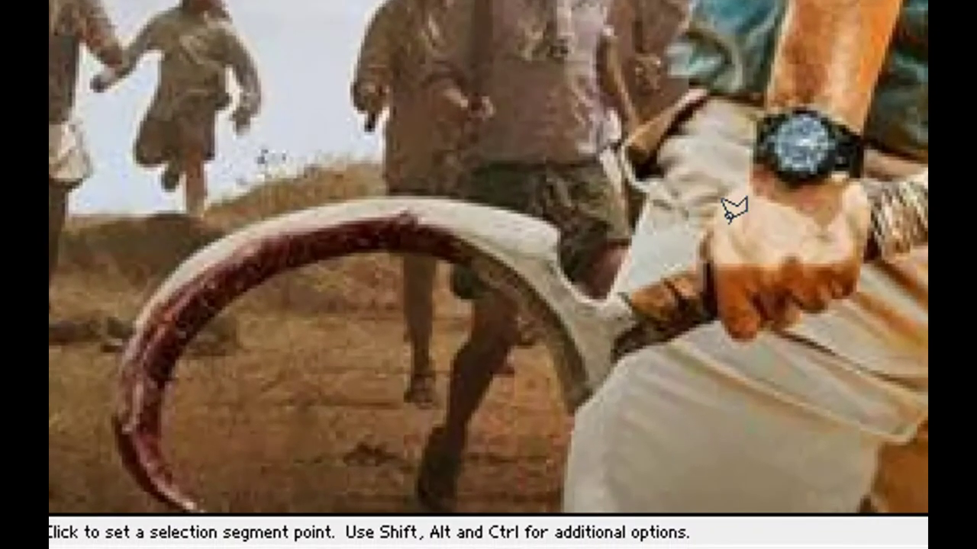
# Place lasso points from the bottom edge up the man's side, arm, beard and head
pyautogui.click(563, 508)
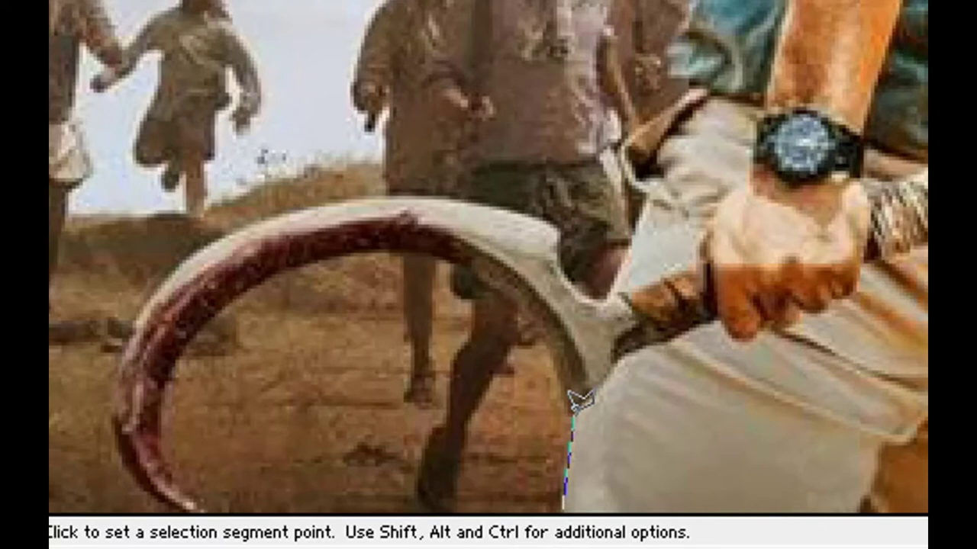
pyautogui.click(573, 414)
pyautogui.click(553, 344)
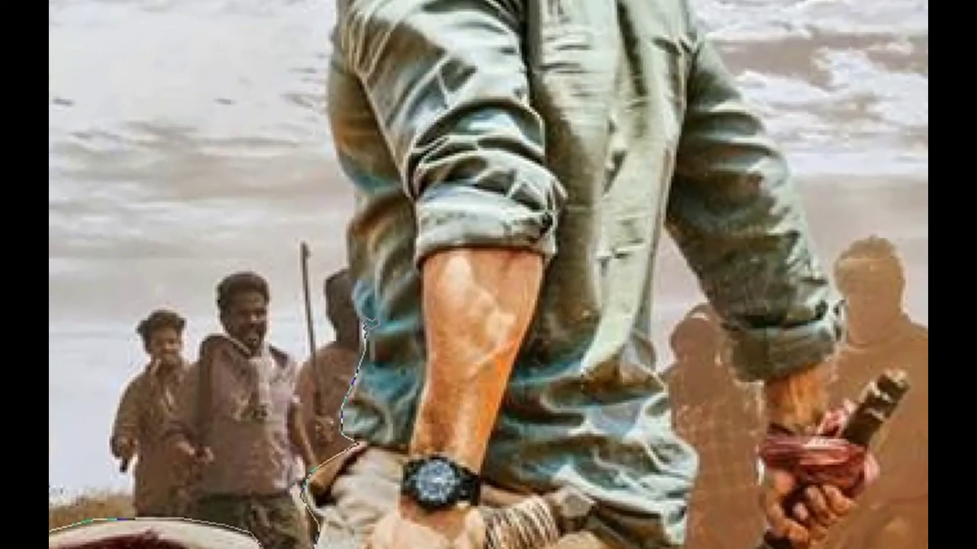
pyautogui.moveTo(354, 292)
pyautogui.mouseDown()
pyautogui.moveTo(349, 207)
pyautogui.moveTo(366, 183)
pyautogui.moveTo(345, 159)
pyautogui.moveTo(340, 107)
pyautogui.moveTo(320, 90)
pyautogui.moveTo(338, 2)
pyautogui.mouseUp()
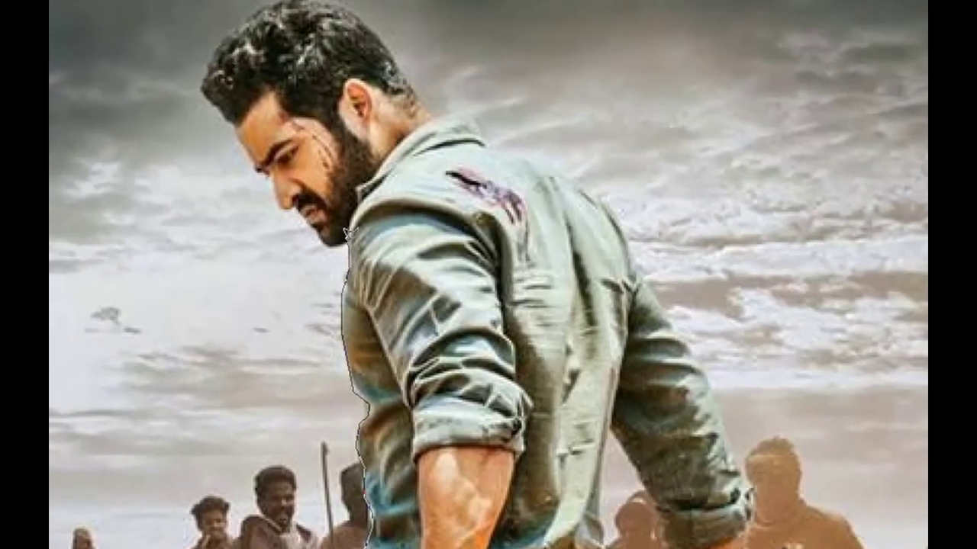
pyautogui.moveTo(337, 242); pyautogui.dragTo(316, 227)
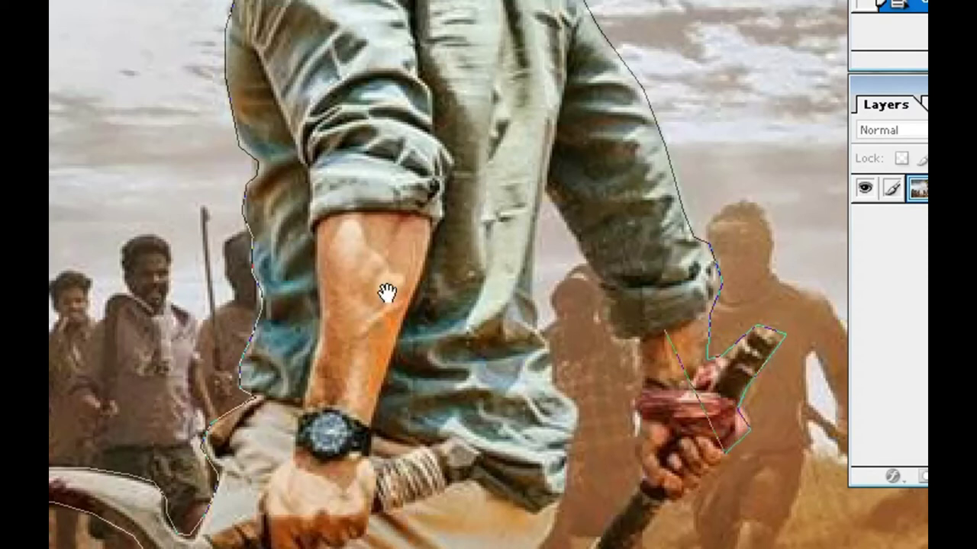
# Zoom out and close the lasso outline at its starting point
pyautogui.keyDown('alt'); pyautogui.click(517, 177); pyautogui.keyUp('alt')
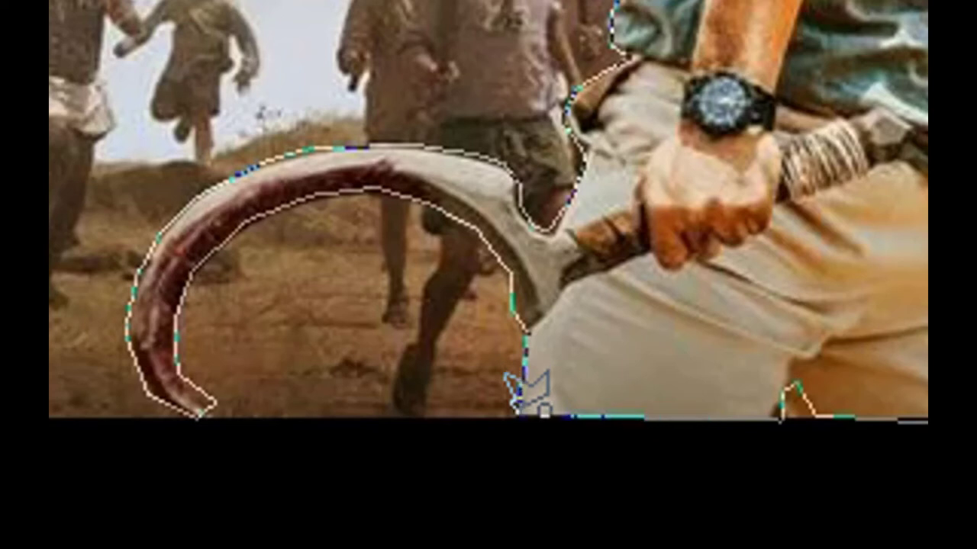
pyautogui.doubleClick(526, 390)
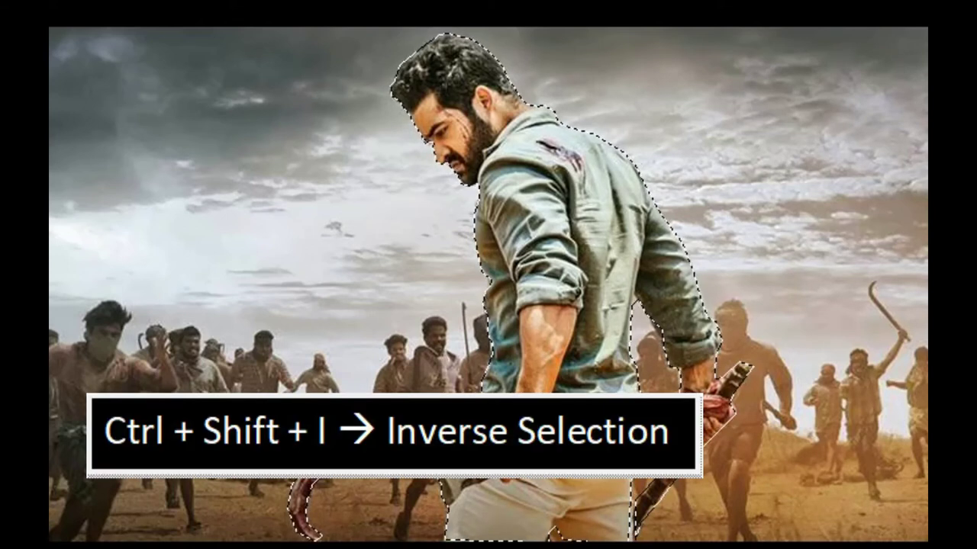
# Inverse the selection so the background around the man is selected
pyautogui.hotkey('ctrl', 'shift', 'i')
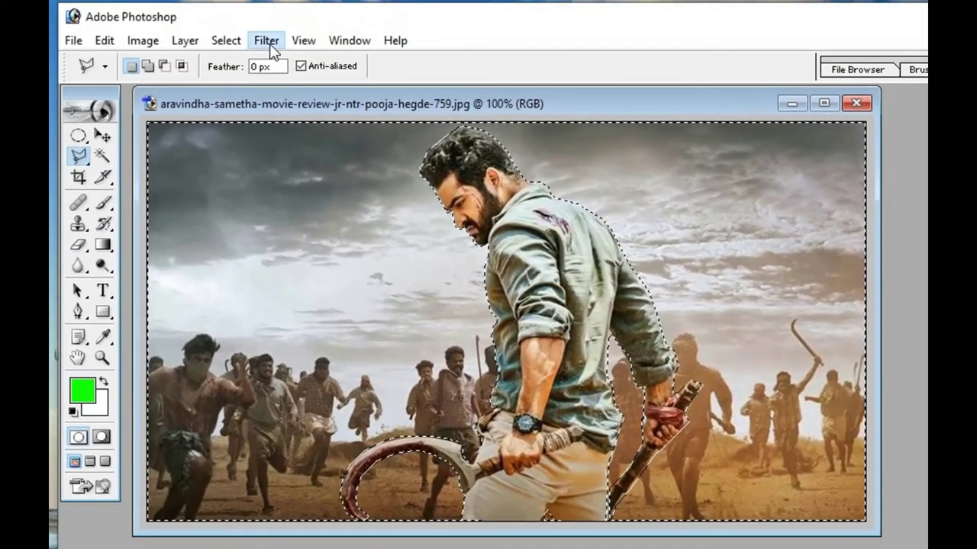
pyautogui.click(255, 27)
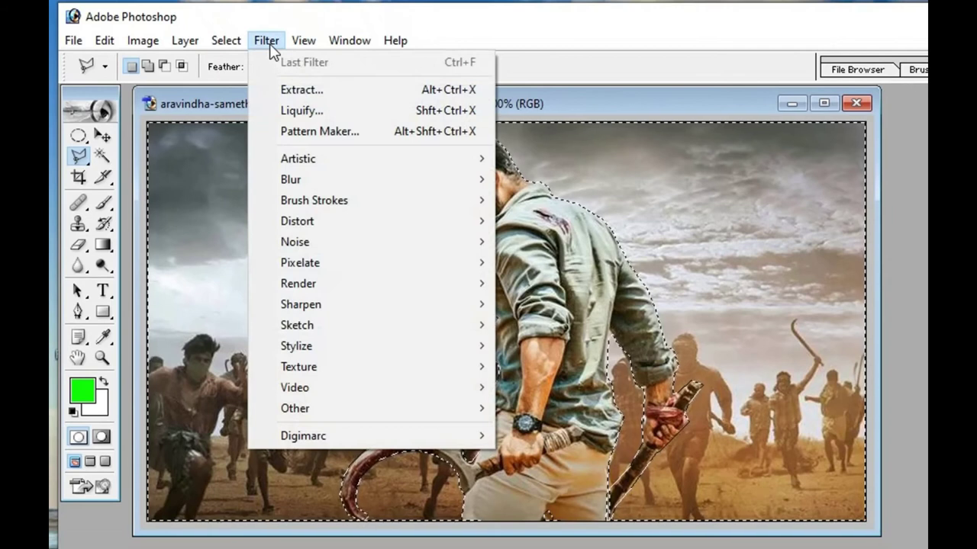
pyautogui.moveTo(286, 280)
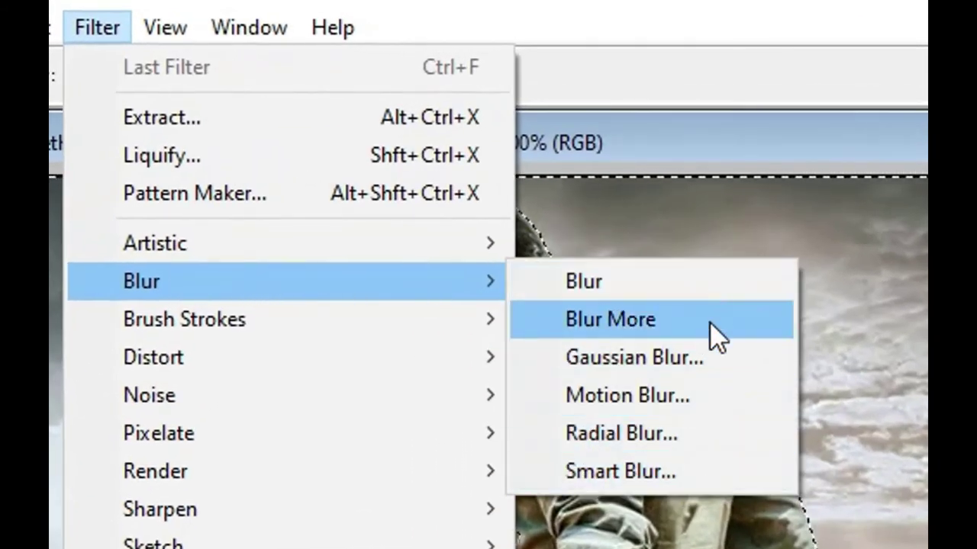
# Apply a lower-radius Gaussian Blur to the background, check it, then restore the selection
pyautogui.click(665, 366)
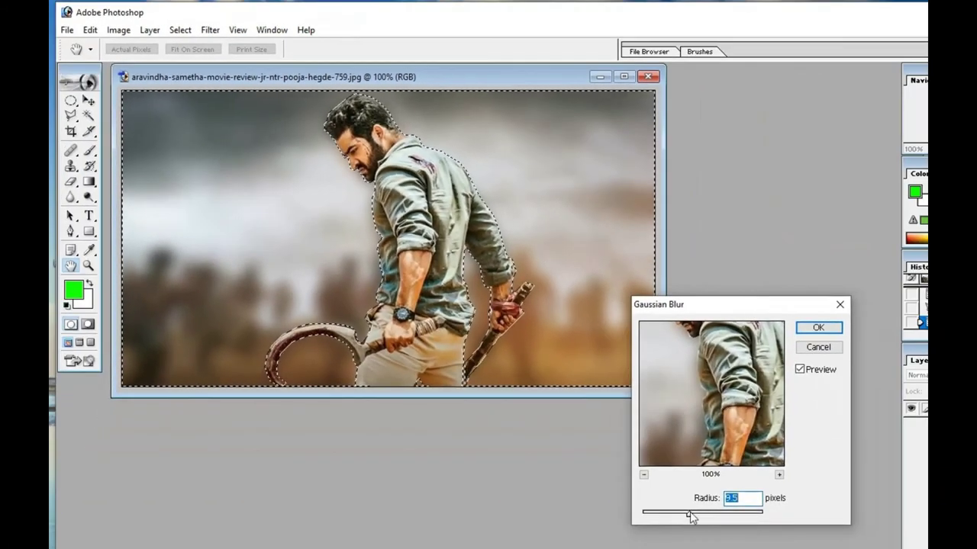
pyautogui.moveTo(692, 517)
pyautogui.mouseDown()
pyautogui.moveTo(648, 516)
pyautogui.moveTo(692, 515)
pyautogui.mouseUp()
pyautogui.click(818, 328)
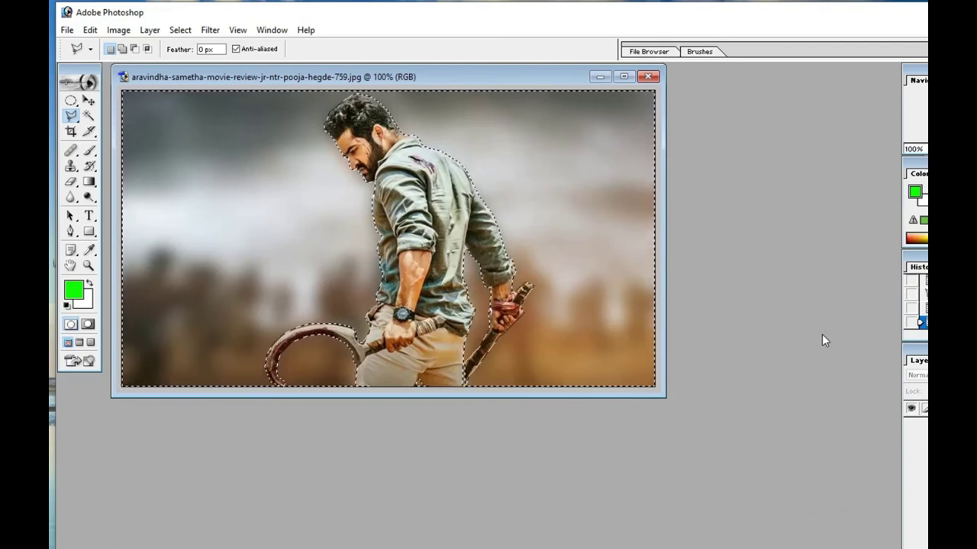
pyautogui.hotkey('ctrl', 'd')
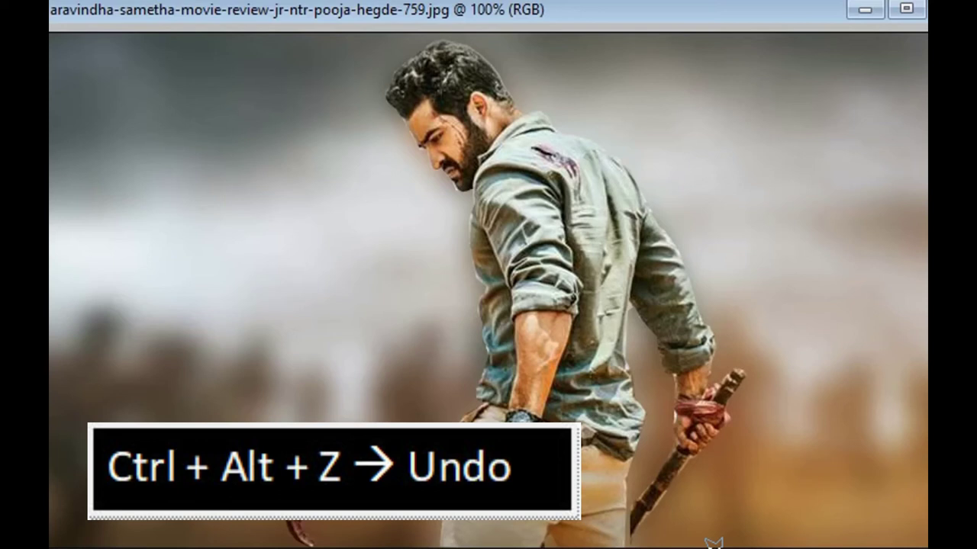
pyautogui.doubleClick(713, 543)
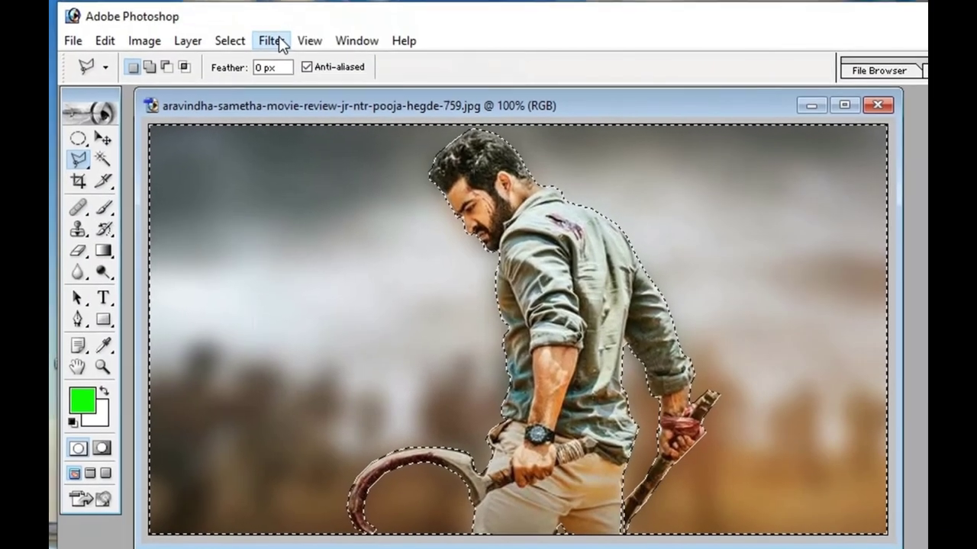
# Set up a Motion Blur on the background at Angle 0, Distance 30 pixels
pyautogui.click(275, 42)
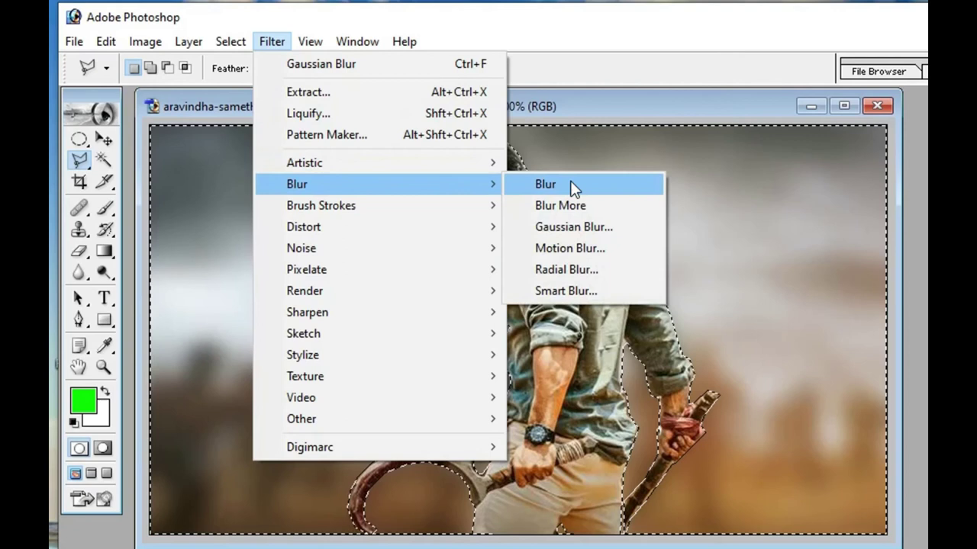
pyautogui.click(580, 248)
pyautogui.moveTo(266, 340)
pyautogui.mouseDown()
pyautogui.moveTo(388, 336)
pyautogui.moveTo(915, 386)
pyautogui.mouseUp()
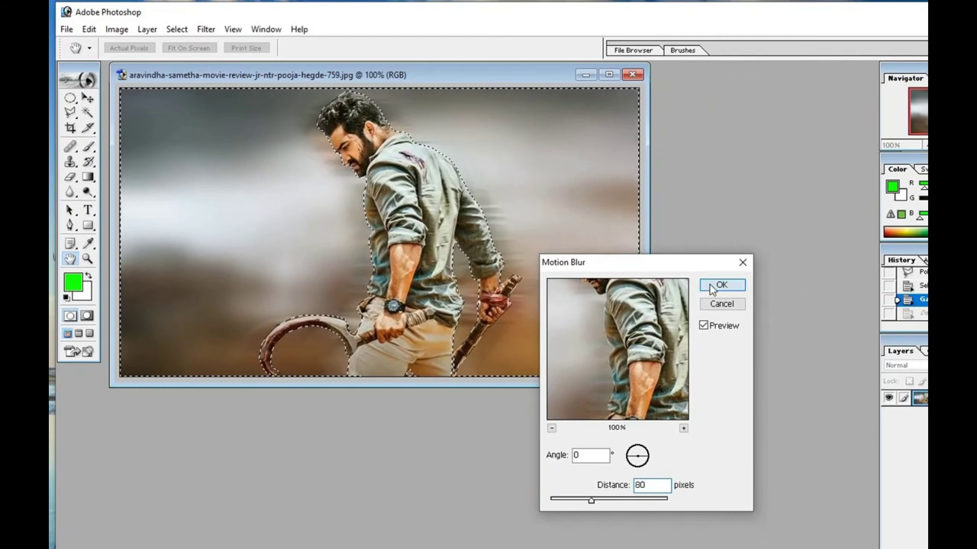
# Apply the motion blur, then undo it so only the Gaussian blur remains
pyautogui.click(712, 286)
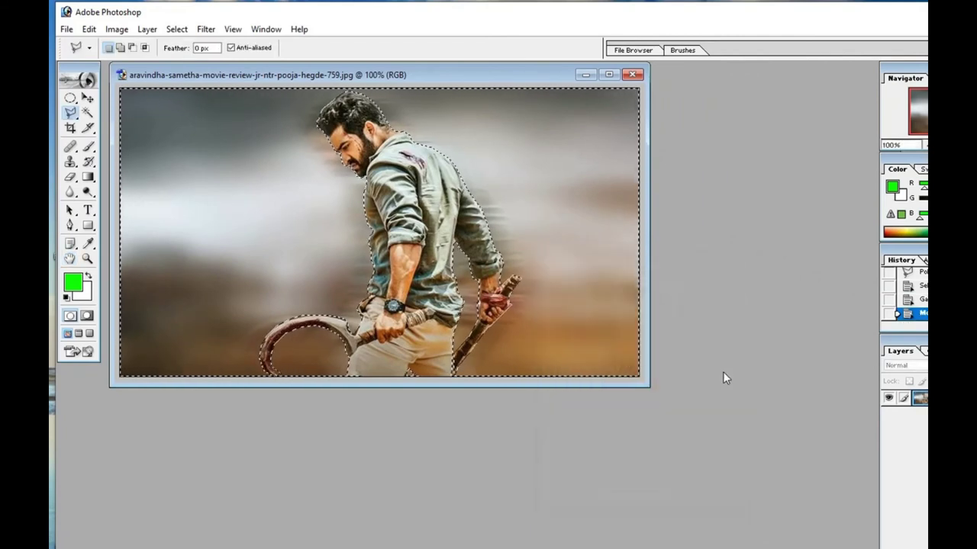
pyautogui.hotkey('ctrl', 'd')
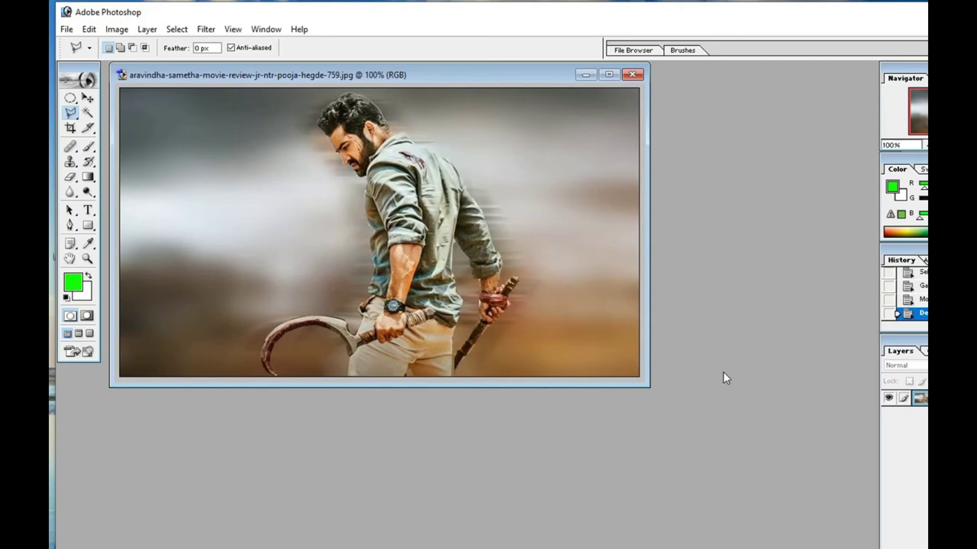
pyautogui.hotkey('ctrl', 'alt', 'z')
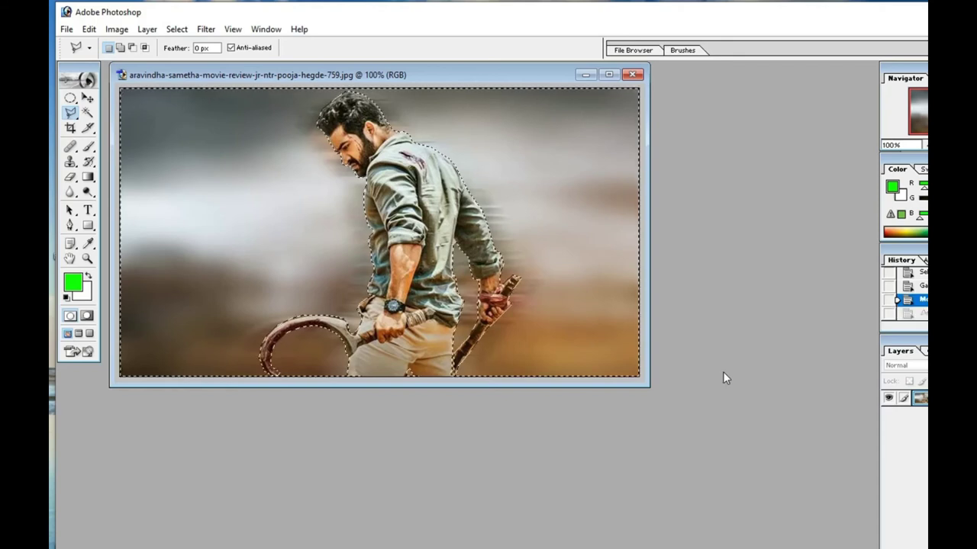
pyautogui.hotkey('ctrl', 'alt', 'z')
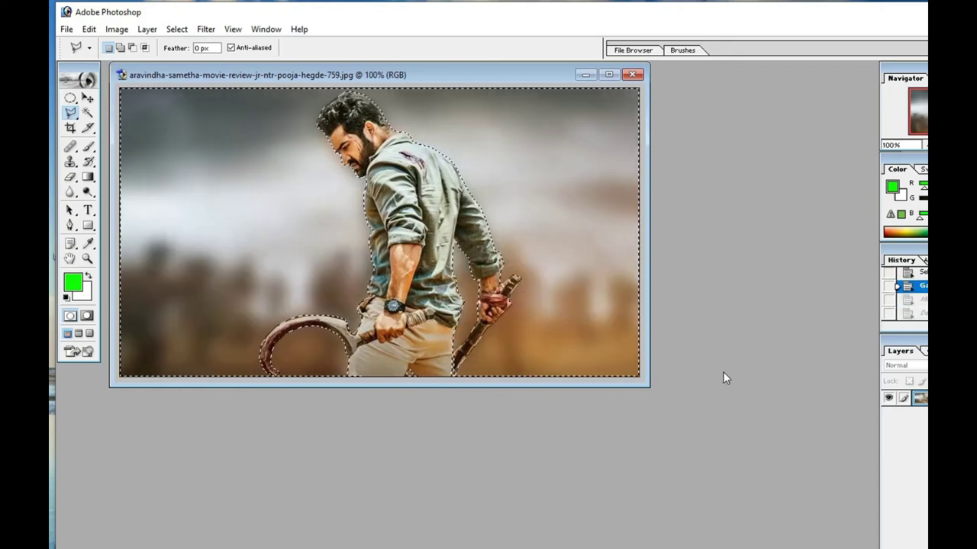
pyautogui.click(206, 29)
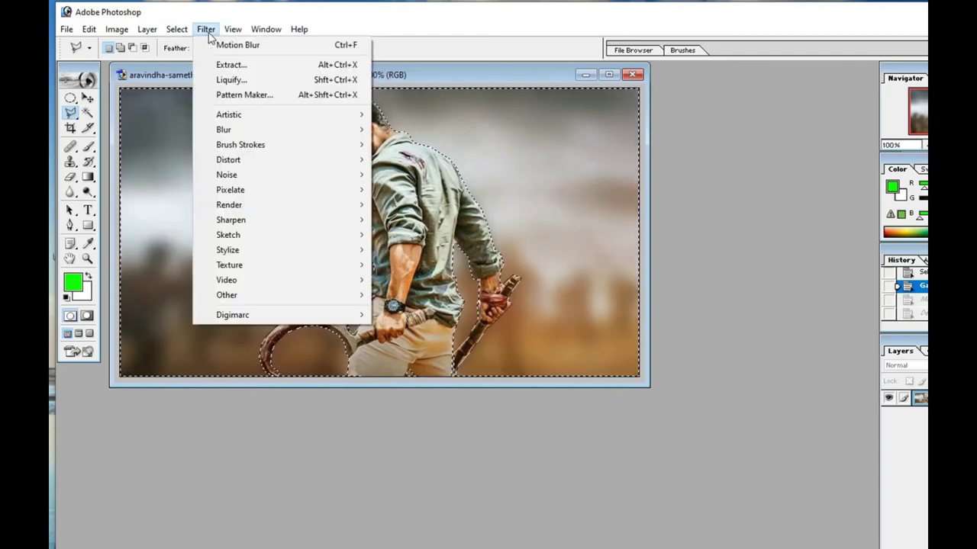
pyautogui.moveTo(457, 231)
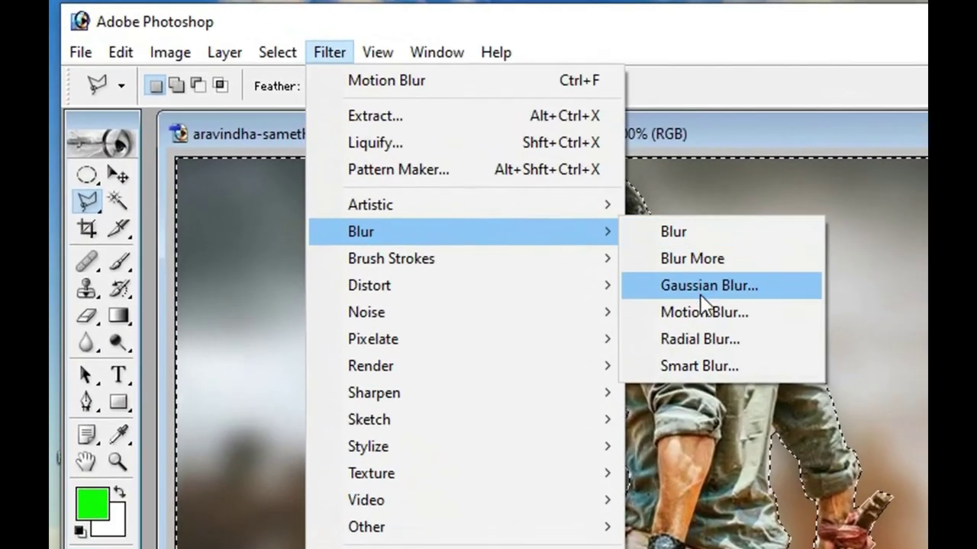
# Try a Zoom radial blur on the background, then undo it and the earlier Gaussian blur
pyautogui.click(699, 342)
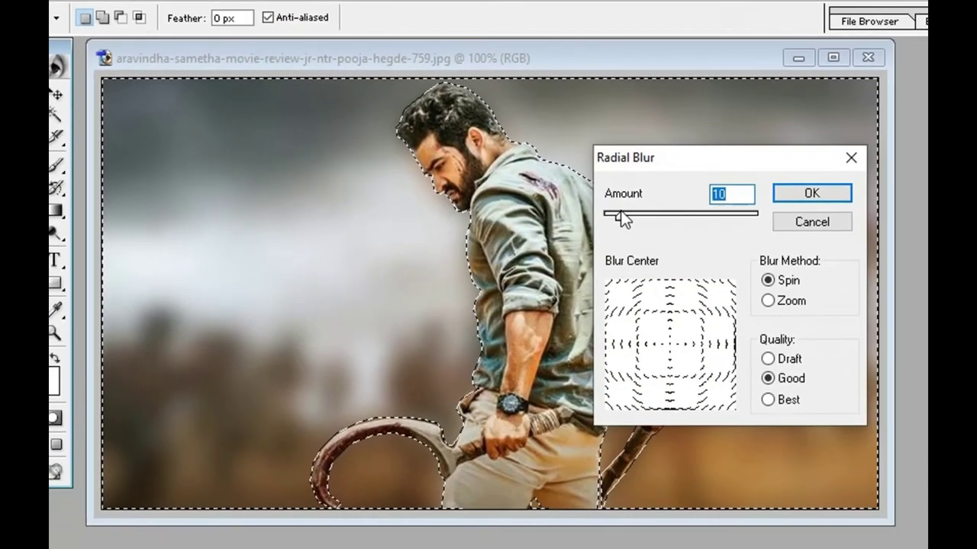
pyautogui.moveTo(793, 322); pyautogui.dragTo(818, 322)
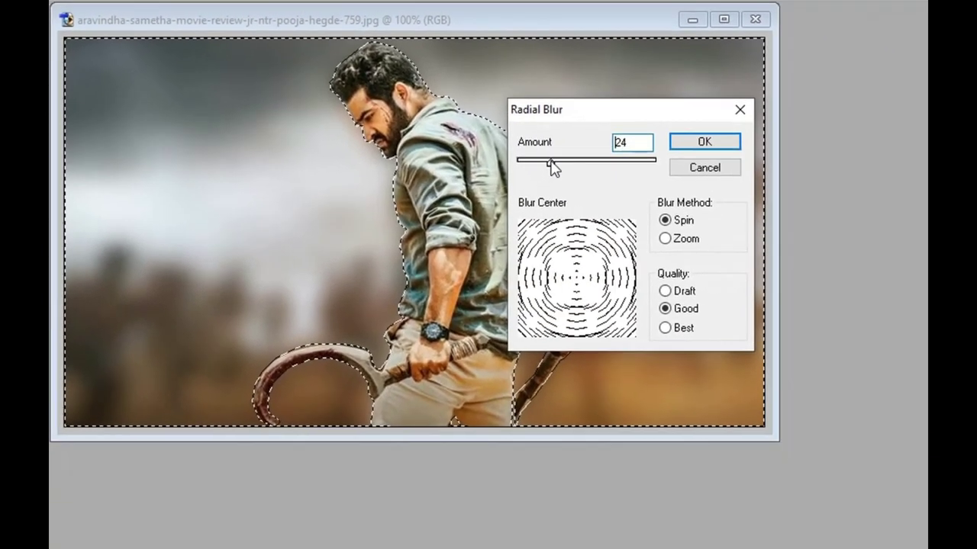
pyautogui.moveTo(545, 163); pyautogui.dragTo(542, 163)
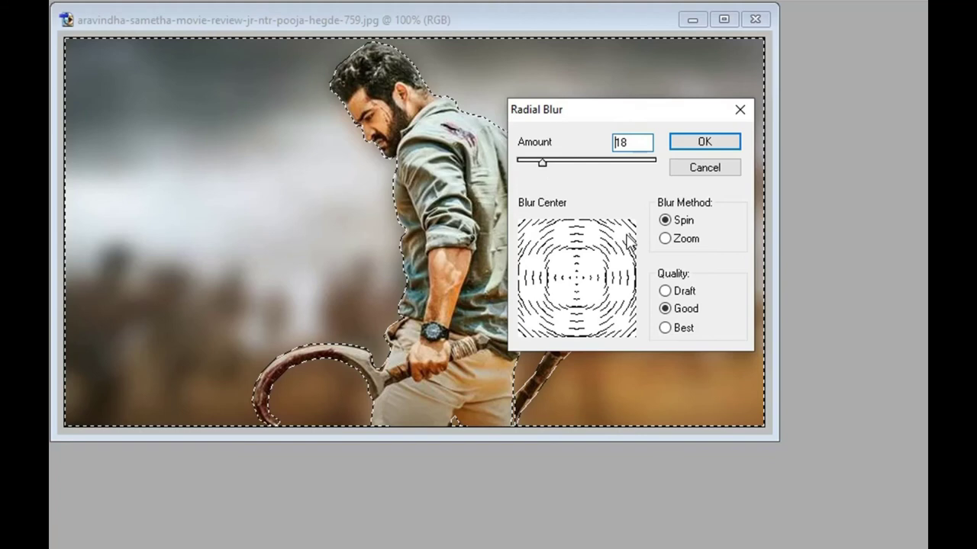
pyautogui.click(665, 239)
pyautogui.moveTo(542, 164); pyautogui.dragTo(560, 163)
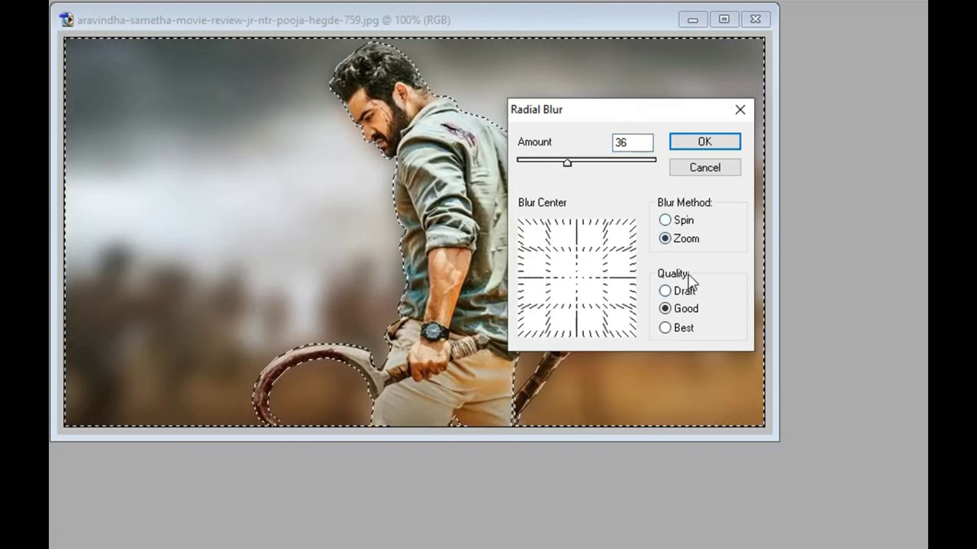
pyautogui.click(696, 145)
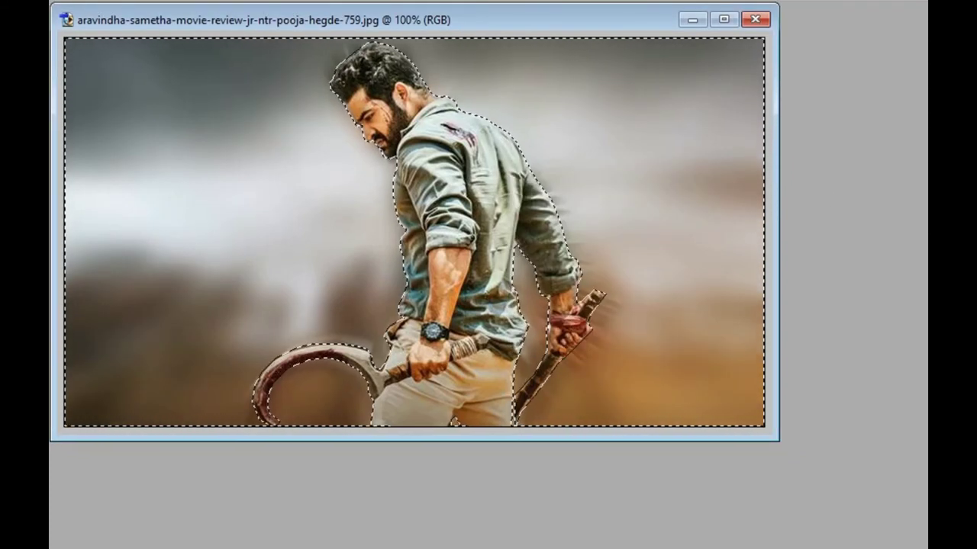
pyautogui.hotkey('ctrl', 'z')
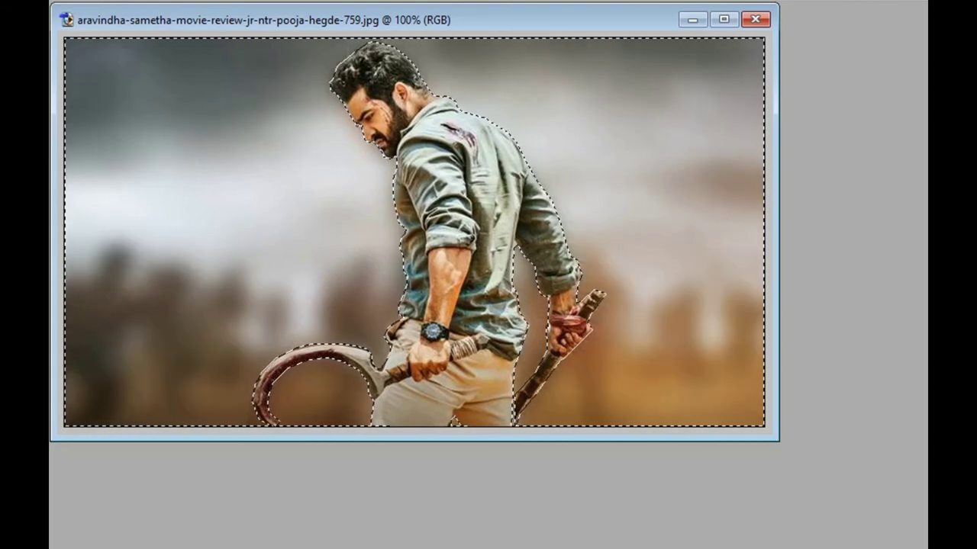
pyautogui.hotkey('ctrl', 'alt', 'z')
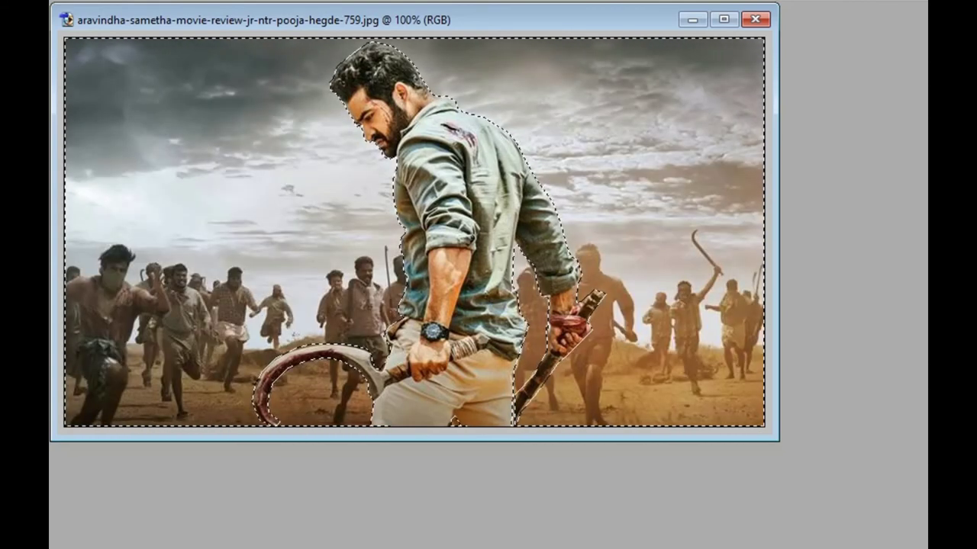
# Apply a Smart Blur to the background with threshold 48.3 and a larger radius
pyautogui.click(183, 0)
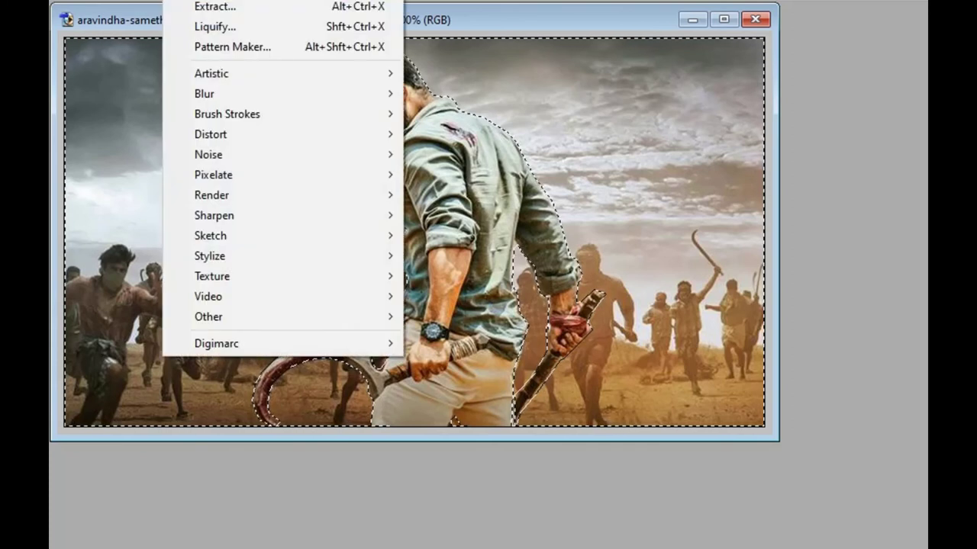
pyautogui.moveTo(283, 94)
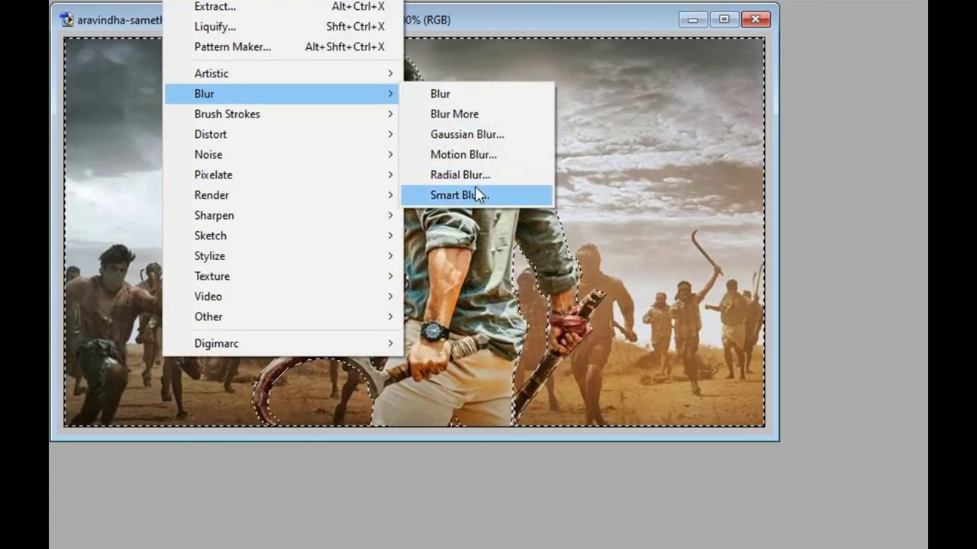
pyautogui.click(474, 197)
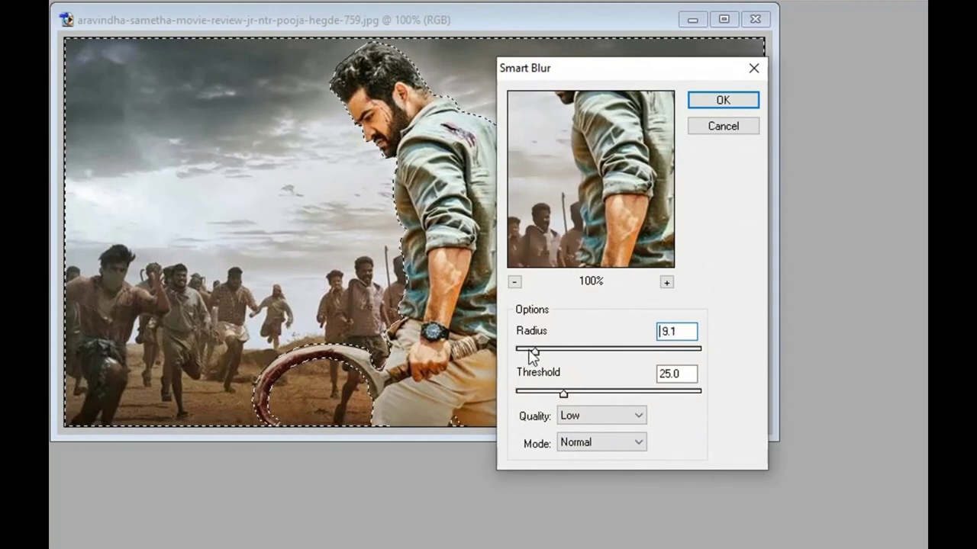
pyautogui.moveTo(563, 397); pyautogui.dragTo(609, 396)
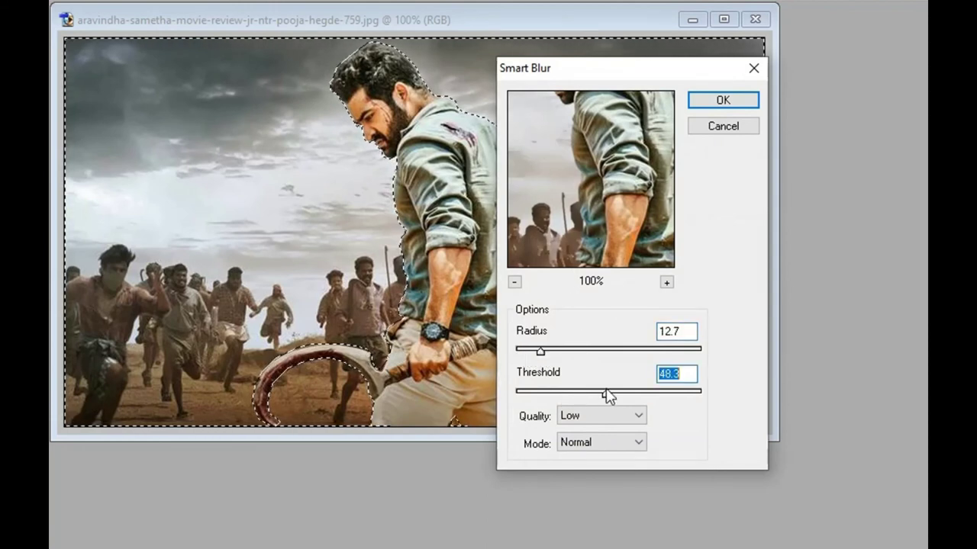
pyautogui.moveTo(540, 352); pyautogui.dragTo(551, 352)
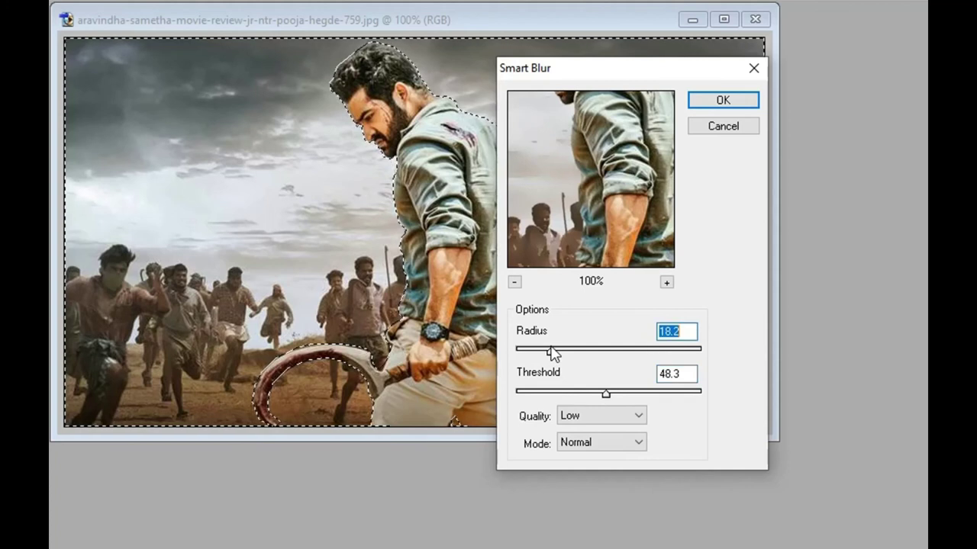
pyautogui.click(731, 100)
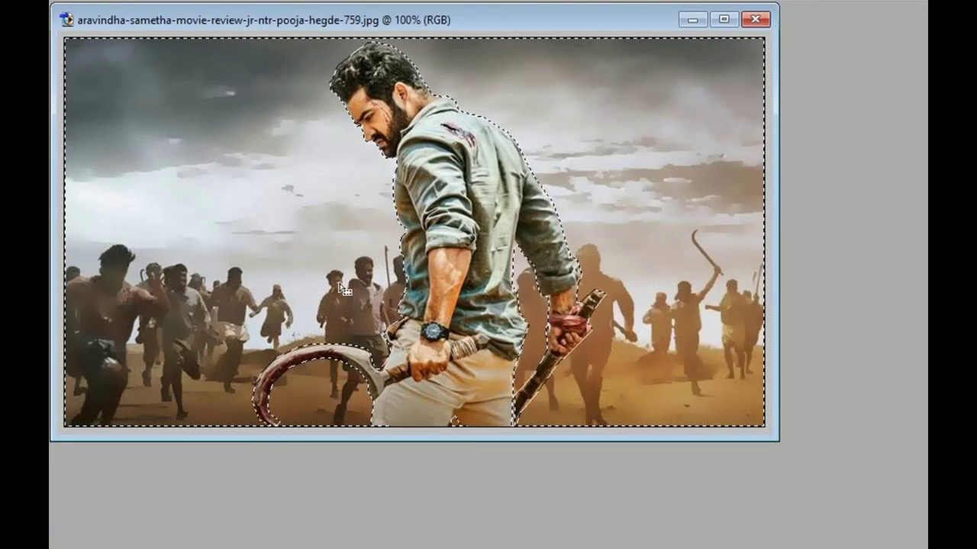
# Deselect, restore the background selection, and bring up the Filter menu
pyautogui.hotkey('ctrl', 'd')
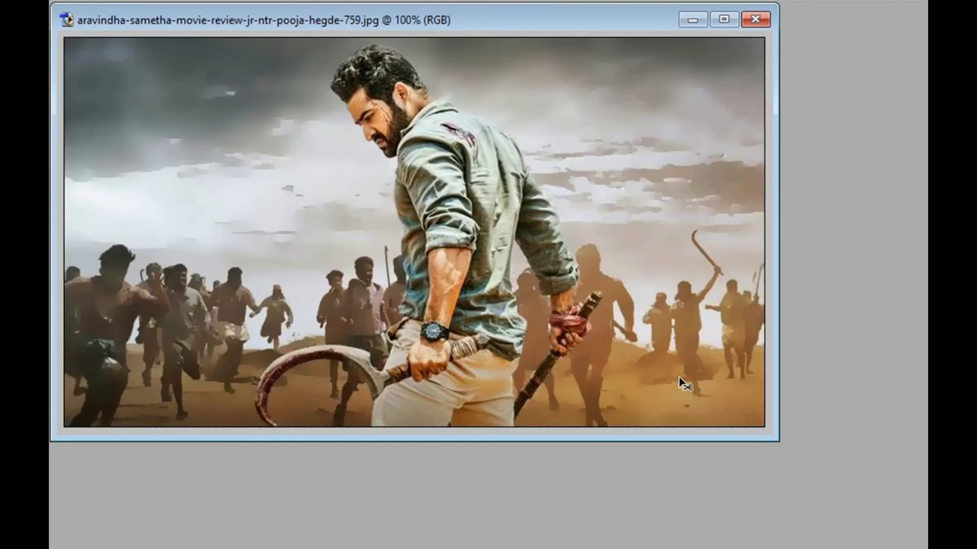
pyautogui.hotkey('ctrl', 'shift', 'd')
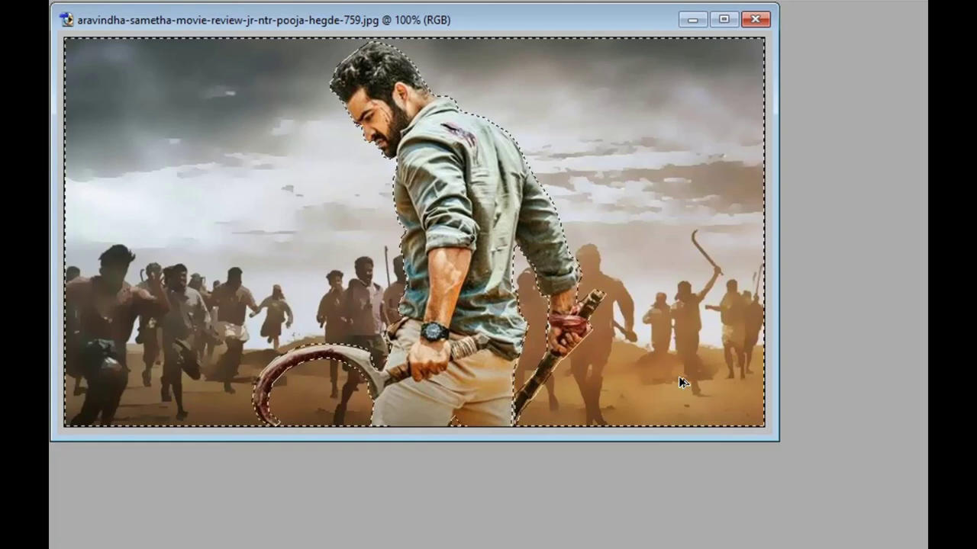
pyautogui.hotkey('alt', 't')
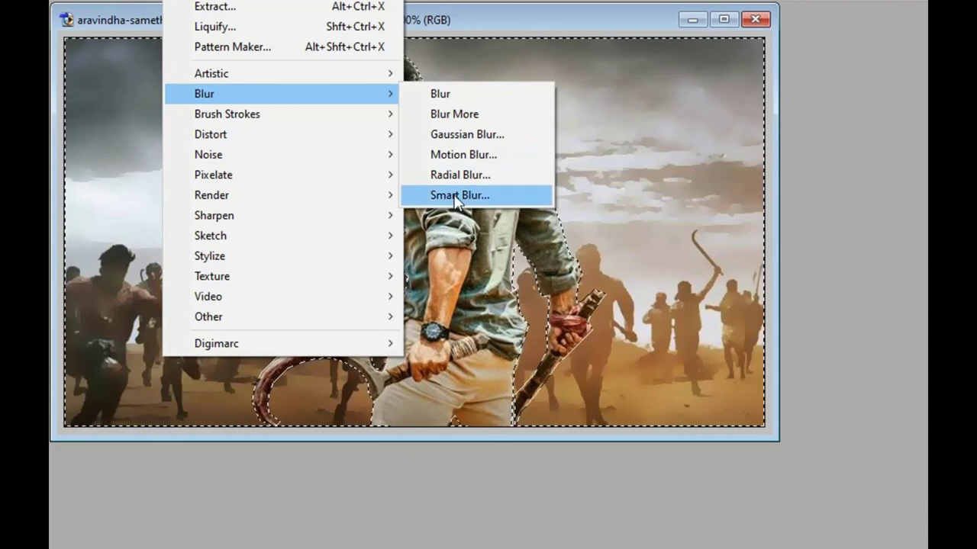
# Gaussian-blur the selected background crowd and sky, then deselect
pyautogui.click(462, 135)
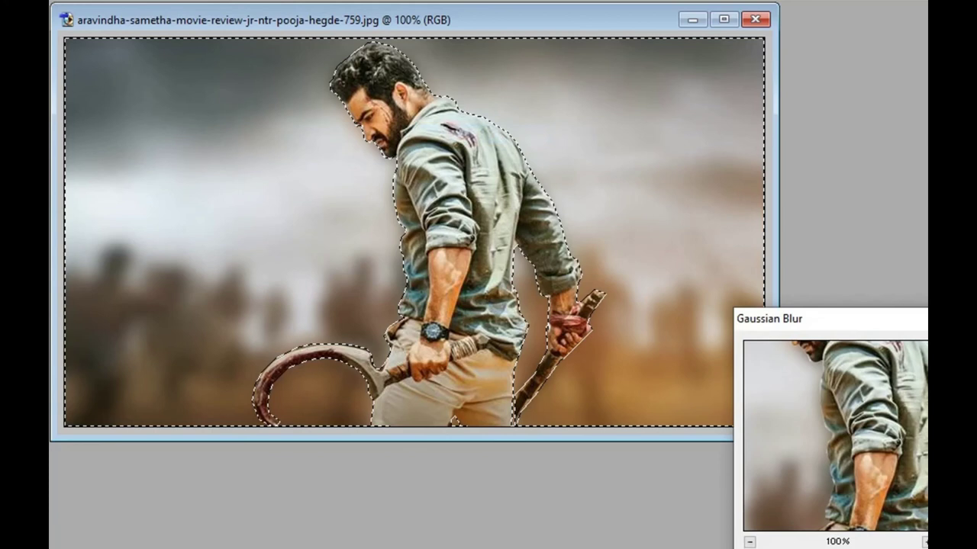
pyautogui.press('Return')
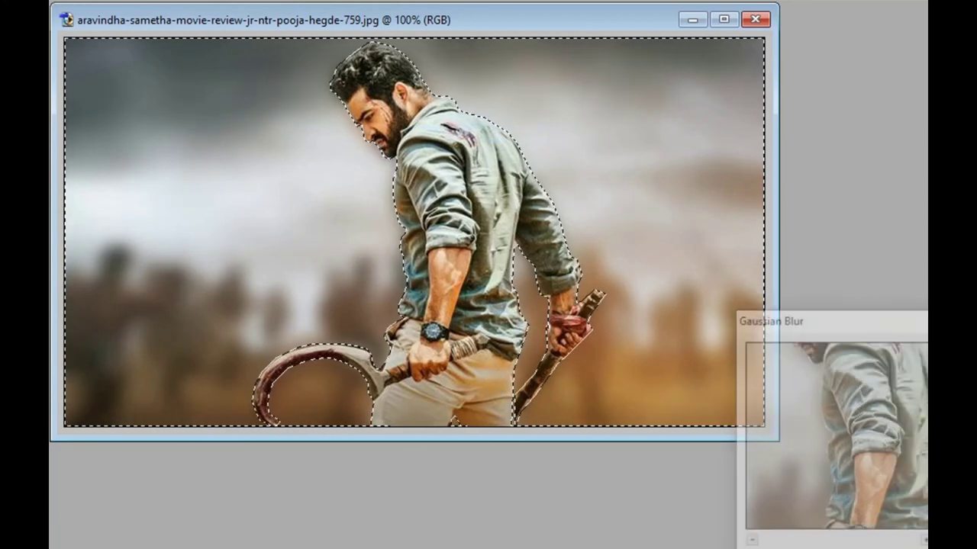
pyautogui.hotkey('ctrl', 'd')
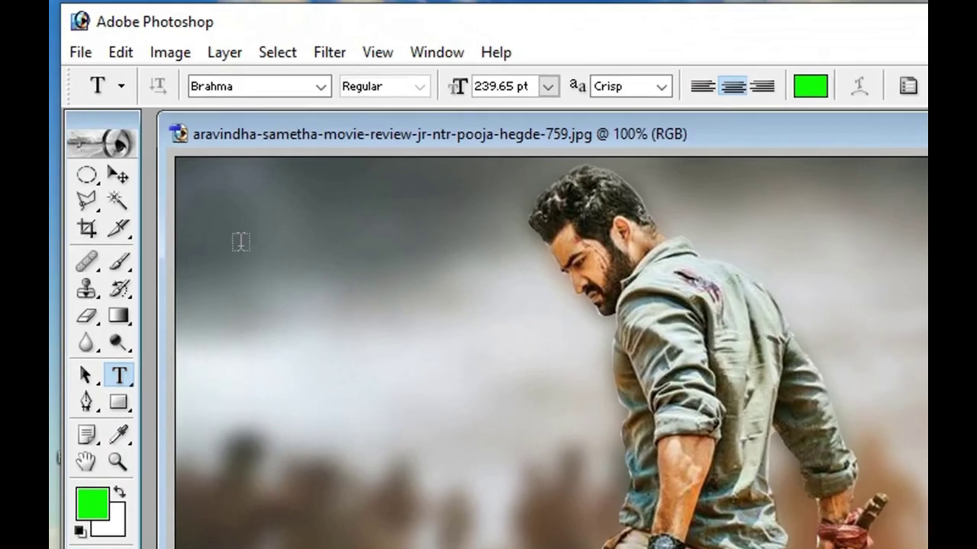
# Type the title 'NTR' in Cooper Black near the top left
pyautogui.click(321, 86)
pyautogui.scroll(-1, 316, 421)
pyautogui.scroll(-2, 313, 424)
pyautogui.scroll(-1, 309, 428)
pyautogui.scroll(-1, 301, 424)
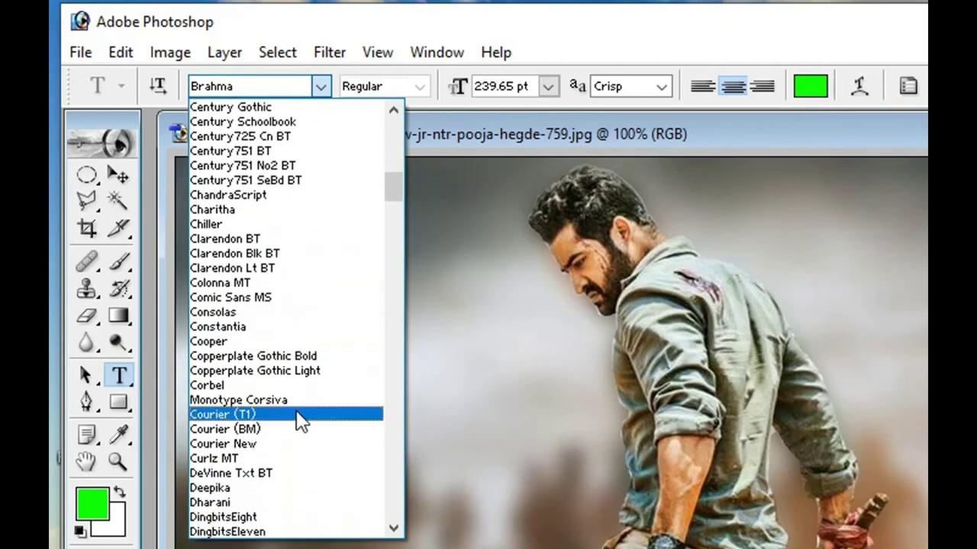
pyautogui.click(298, 342)
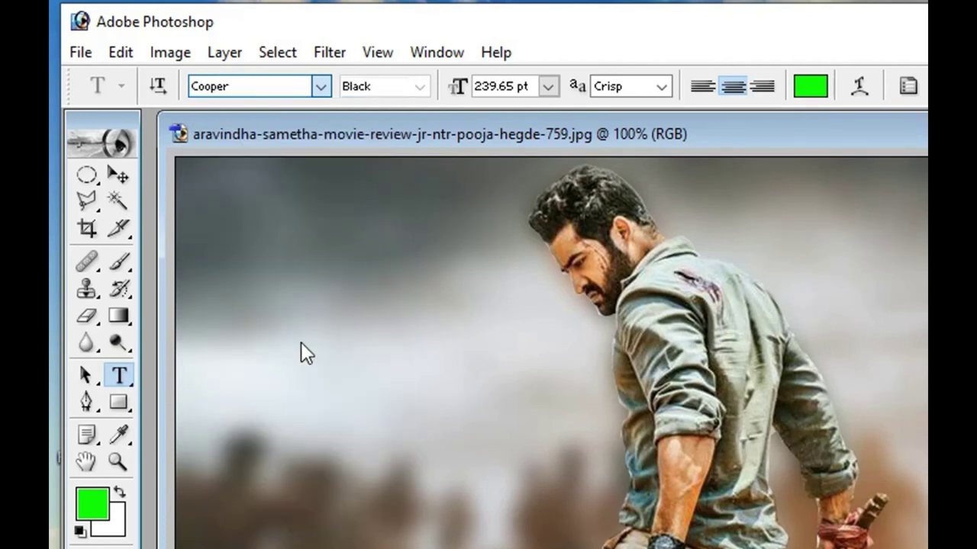
pyautogui.click(241, 366)
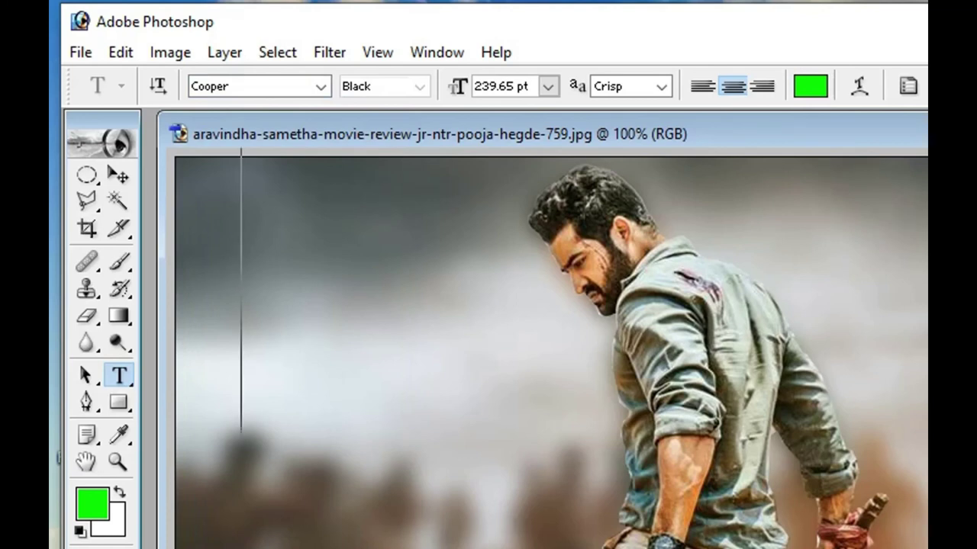
pyautogui.write('NTR')
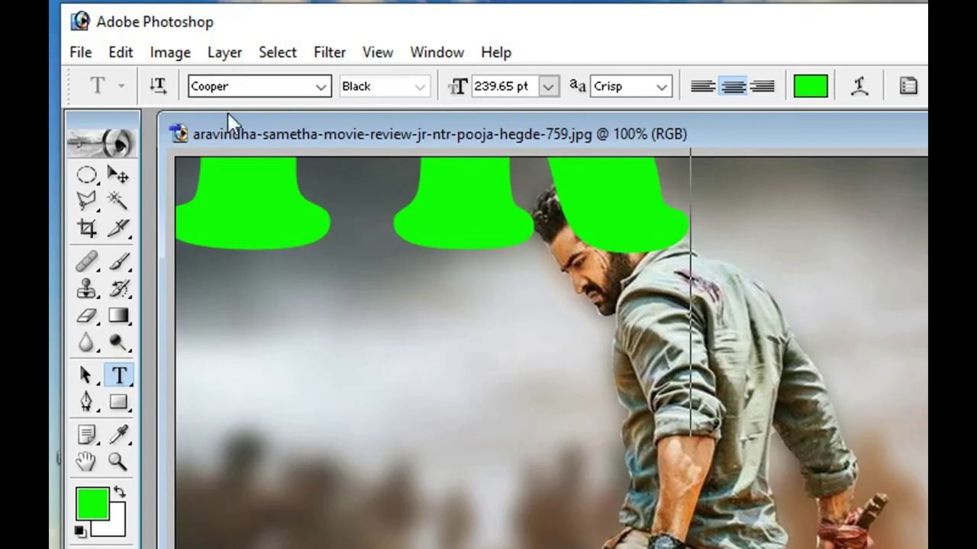
# Scale the NTR text to about 42% and place it left of the man
pyautogui.click(117, 175)
pyautogui.moveTo(236, 201); pyautogui.dragTo(670, 530)
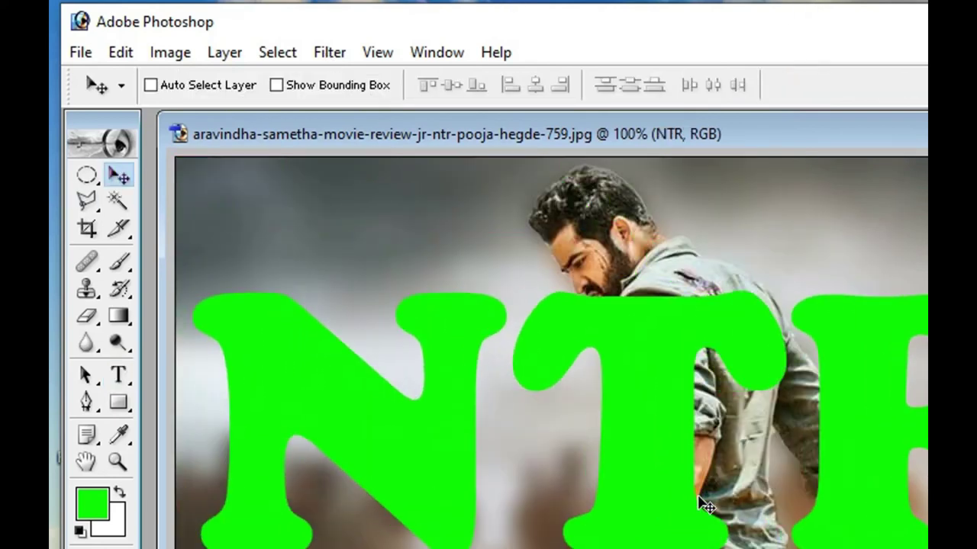
pyautogui.hotkey('ctrl', 't')
pyautogui.moveTo(923, 292)
pyautogui.mouseDown()
pyautogui.moveTo(589, 349)
pyautogui.moveTo(571, 456)
pyautogui.mouseUp()
pyautogui.press('Return')
pyautogui.moveTo(418, 367); pyautogui.dragTo(437, 292)
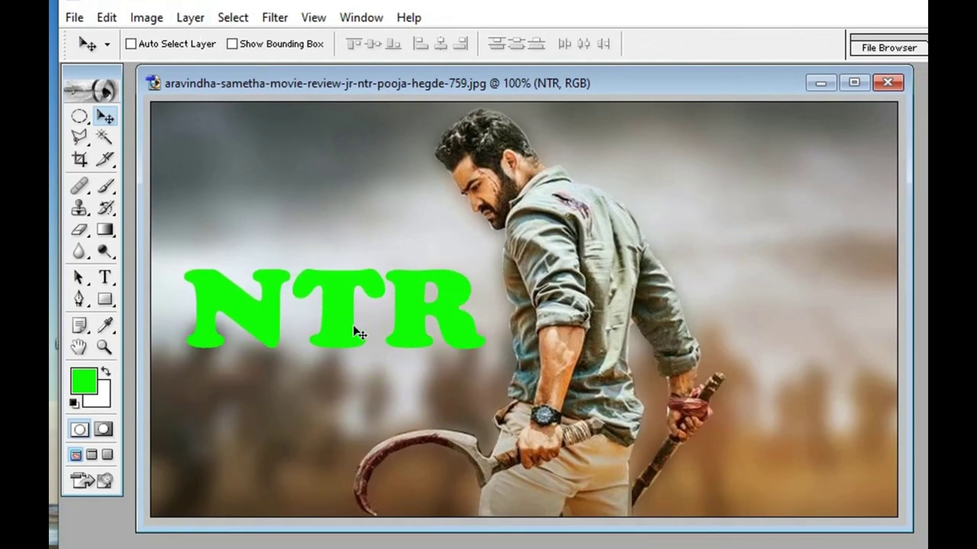
# Give the NTR layer a red Color Overlay layer style
pyautogui.click(202, 21)
pyautogui.moveTo(231, 134)
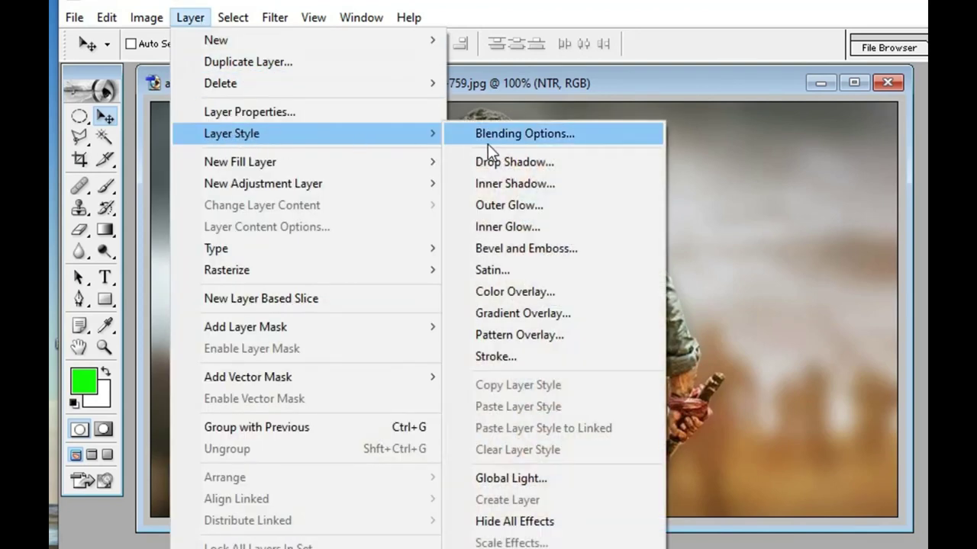
pyautogui.click(491, 143)
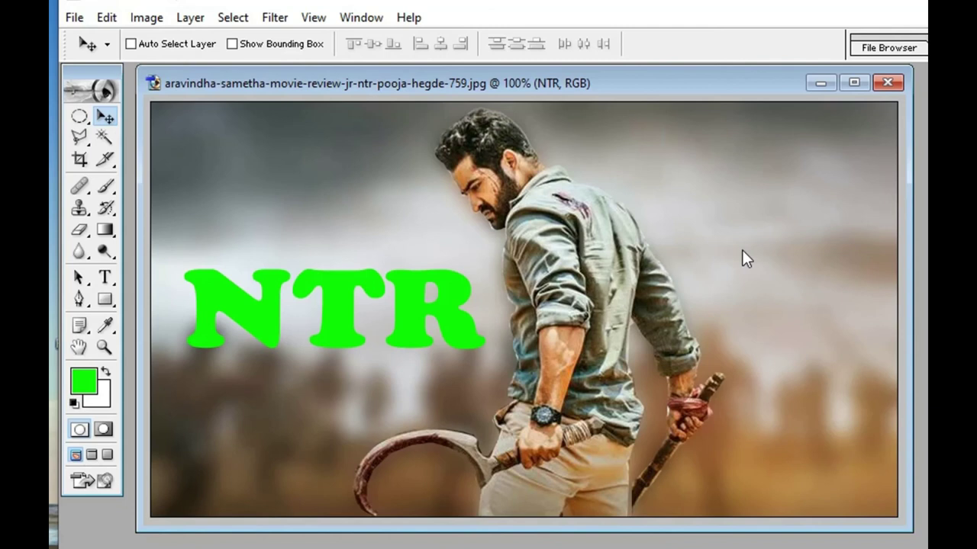
pyautogui.moveTo(832, 209); pyautogui.dragTo(852, 197)
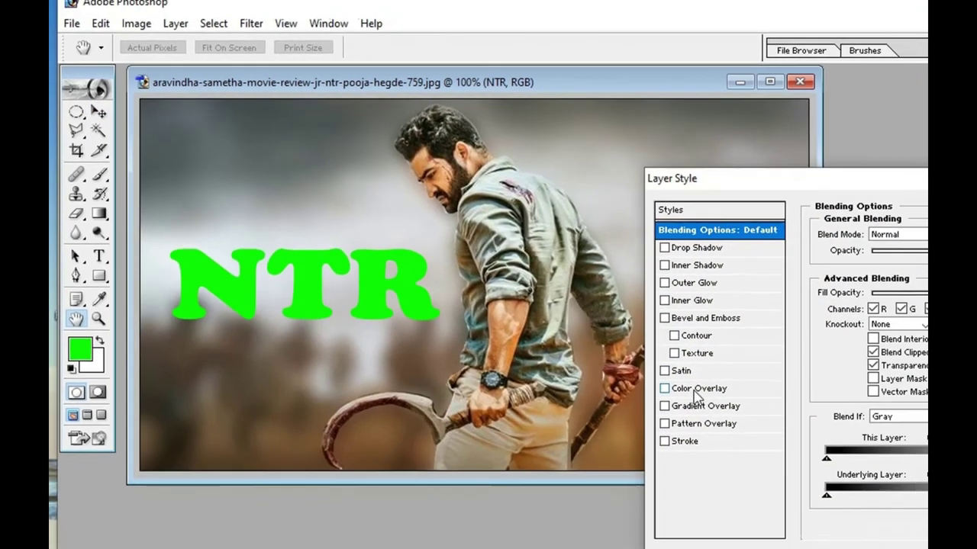
pyautogui.click(779, 426)
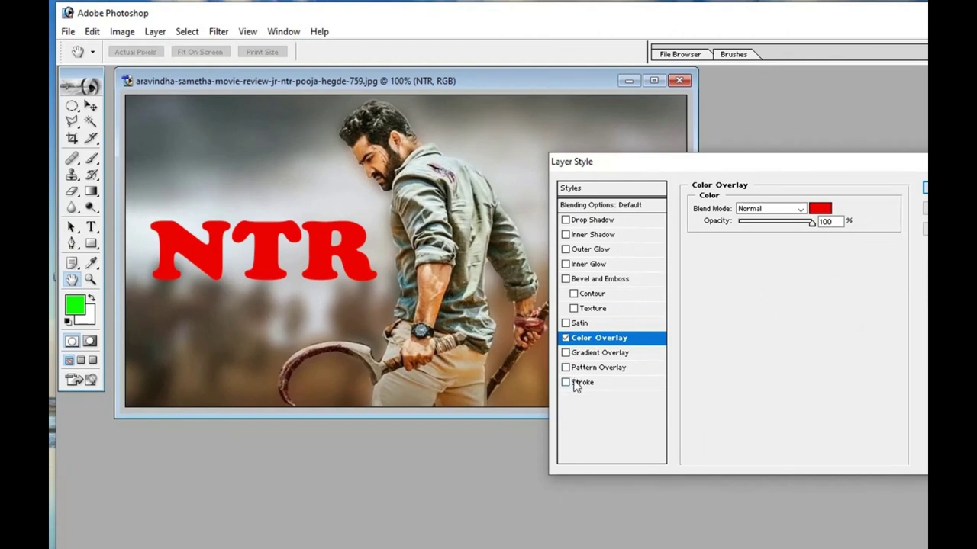
# Add a 3 px near-white Stroke outline around the NTR letters
pyautogui.click(576, 383)
pyautogui.click(731, 298)
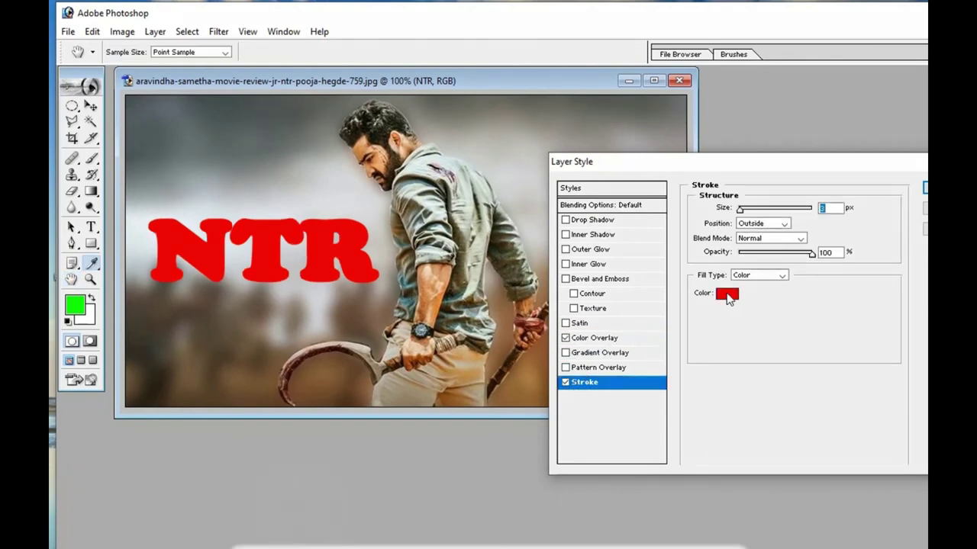
pyautogui.moveTo(479, 326); pyautogui.dragTo(416, 238)
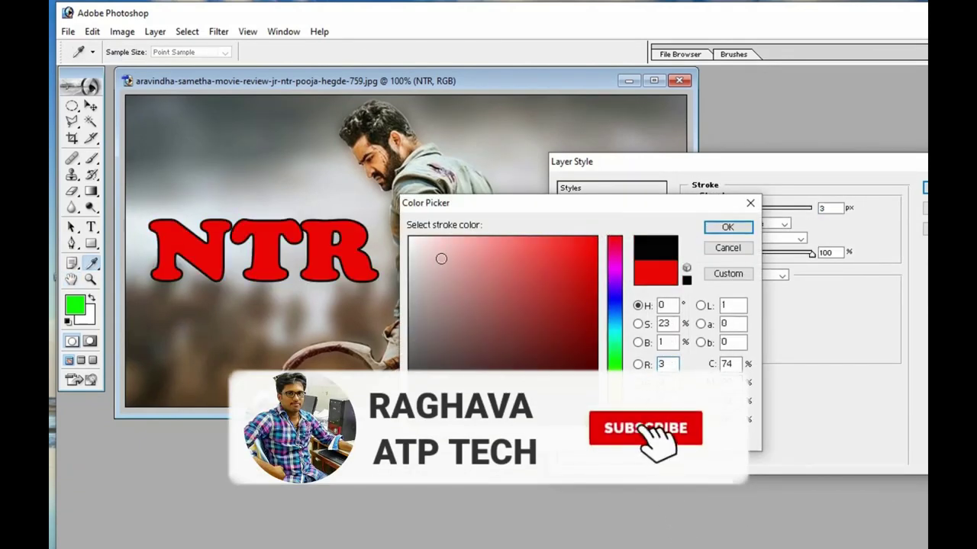
pyautogui.click(725, 227)
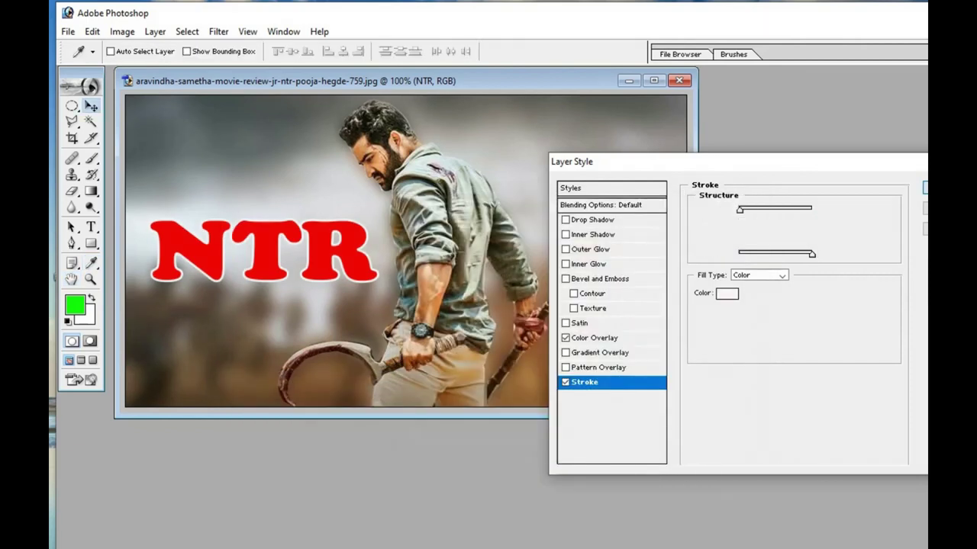
pyautogui.press('Return')
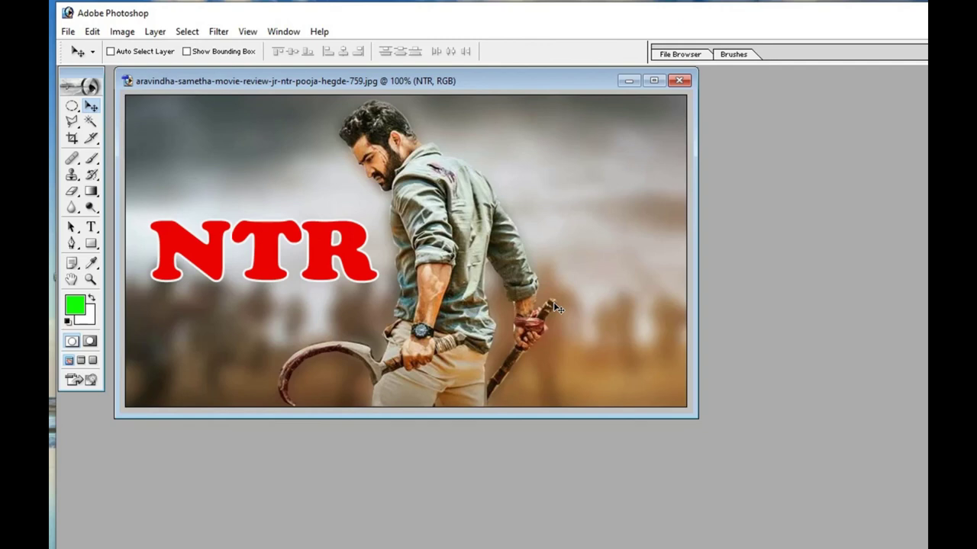